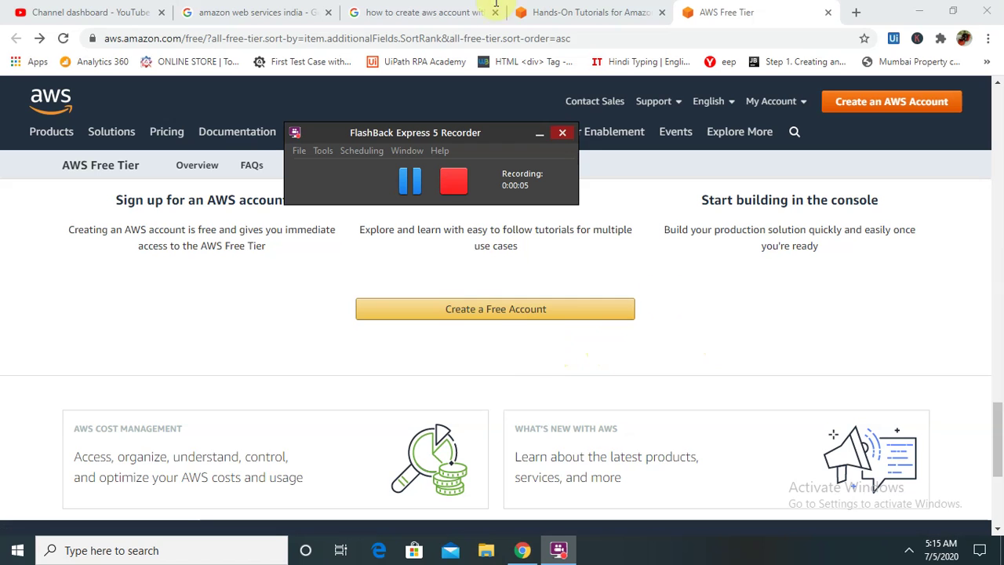
- Scroll the Free Tier page to the product cards: EC2 750 hours, S3 5 GB, RDS 750 hours
click(540, 140)
mouse_move(540, 140)
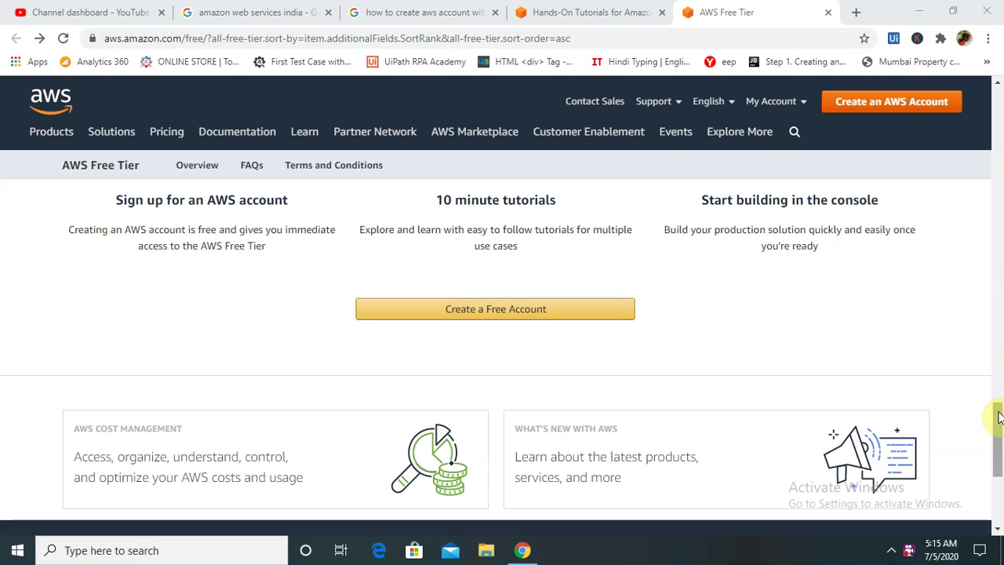
drag(997, 414, 998, 361)
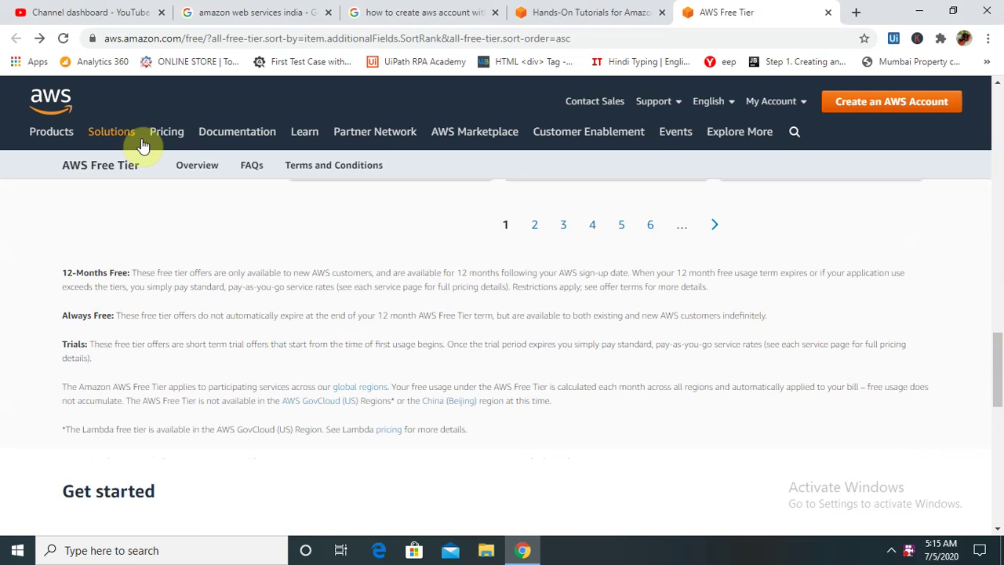
click(118, 135)
drag(1001, 358, 1000, 229)
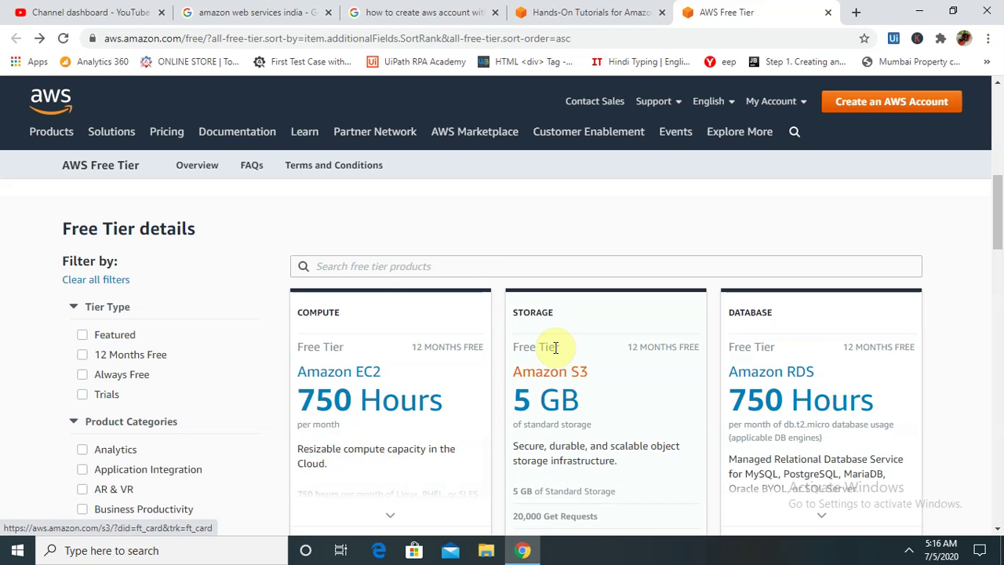
- Scroll past the DynamoDB, Lambda and Lightsail cards, up to Types of offers, then down to Create a Free Account
mouse_move(998, 228)
mouse_down()
mouse_move(1000, 263)
mouse_move(999, 240)
mouse_up()
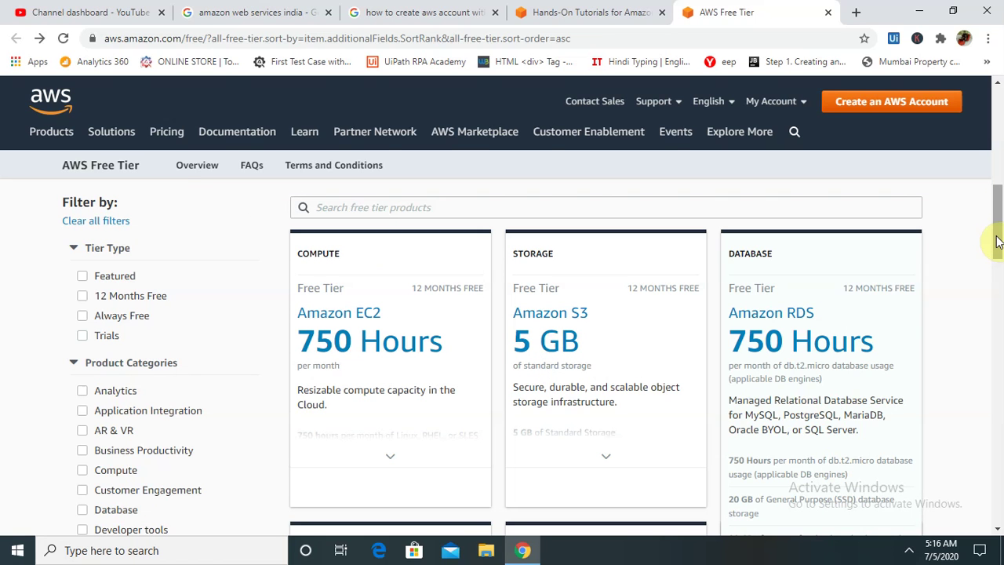
scroll(997, 242, down, 4)
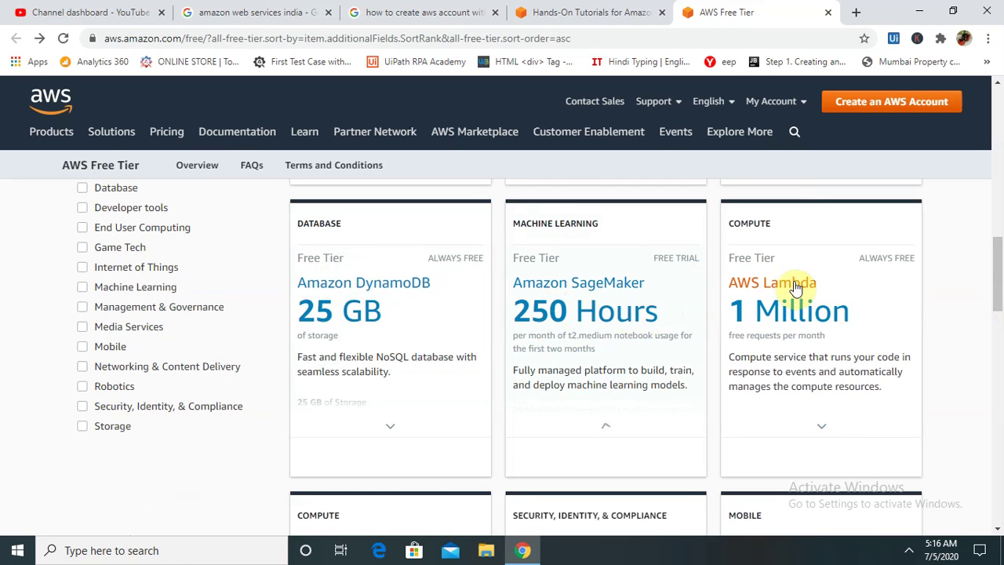
click(999, 293)
drag(999, 294, 999, 341)
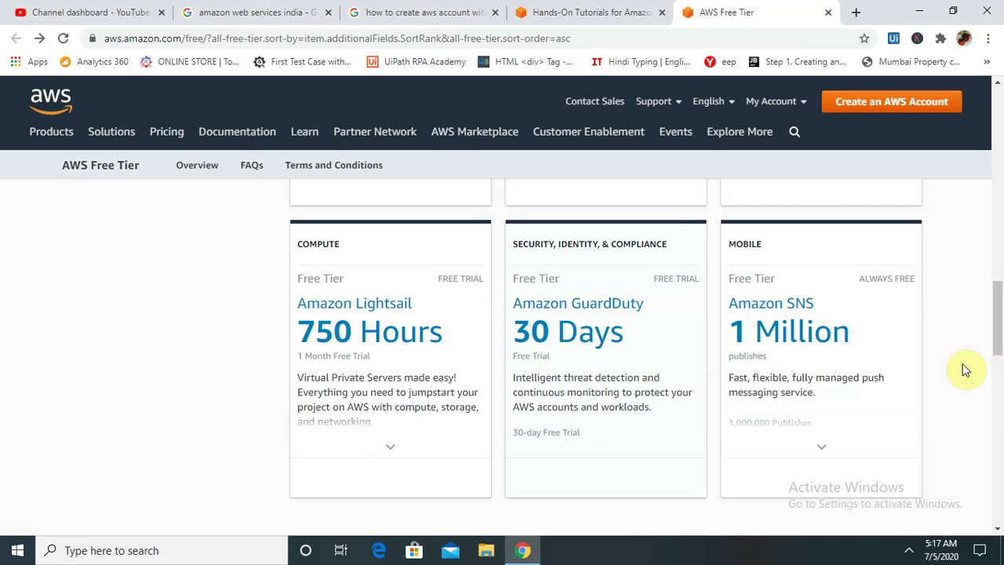
drag(998, 338, 998, 179)
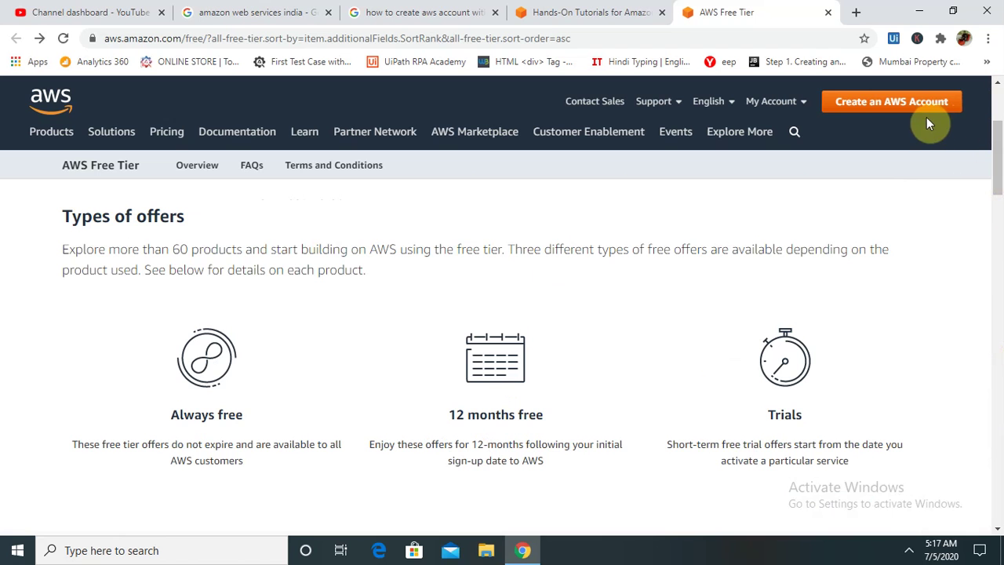
drag(999, 165, 999, 455)
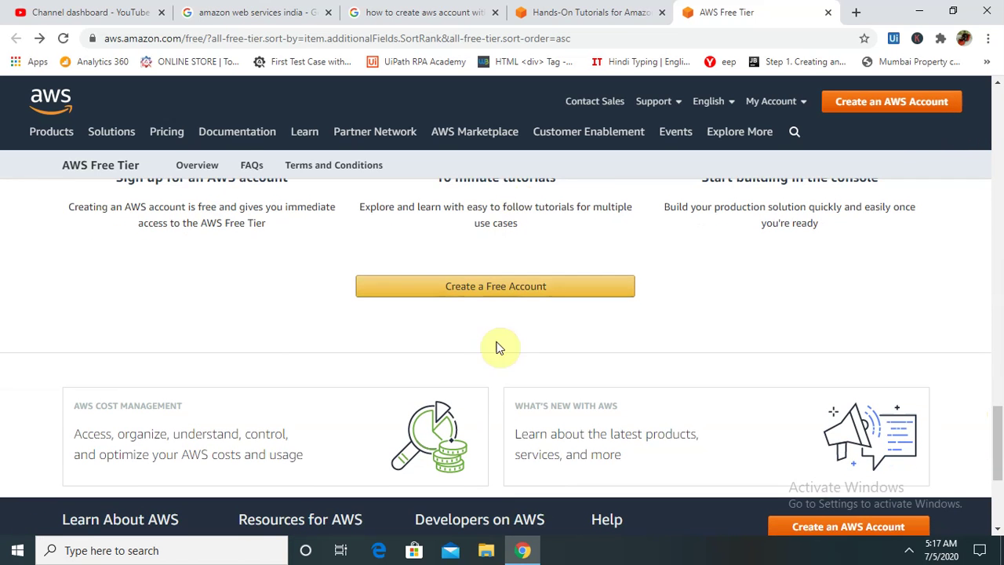
- Start creating a free AWS account and enter the account e-mail address
click(522, 296)
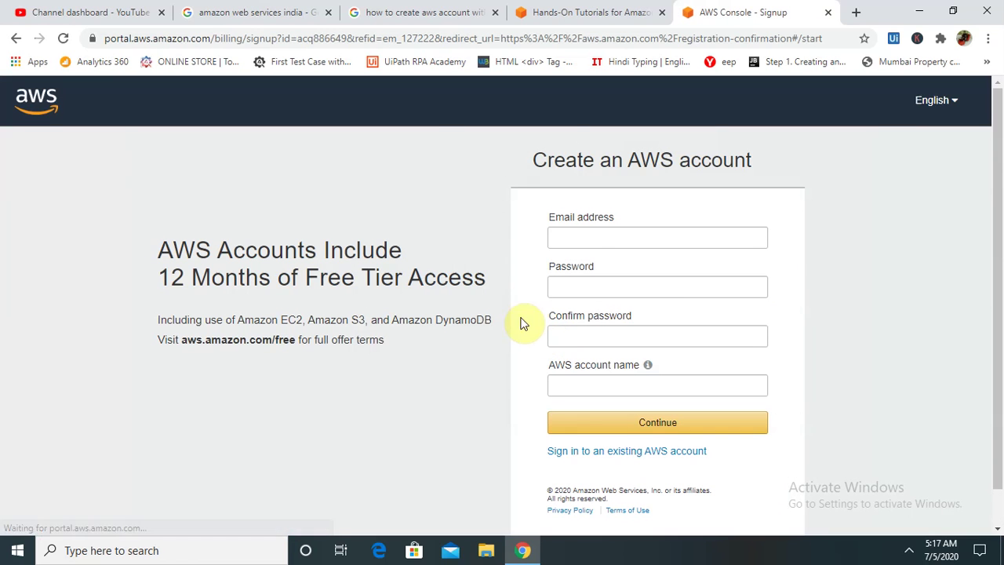
click(570, 240)
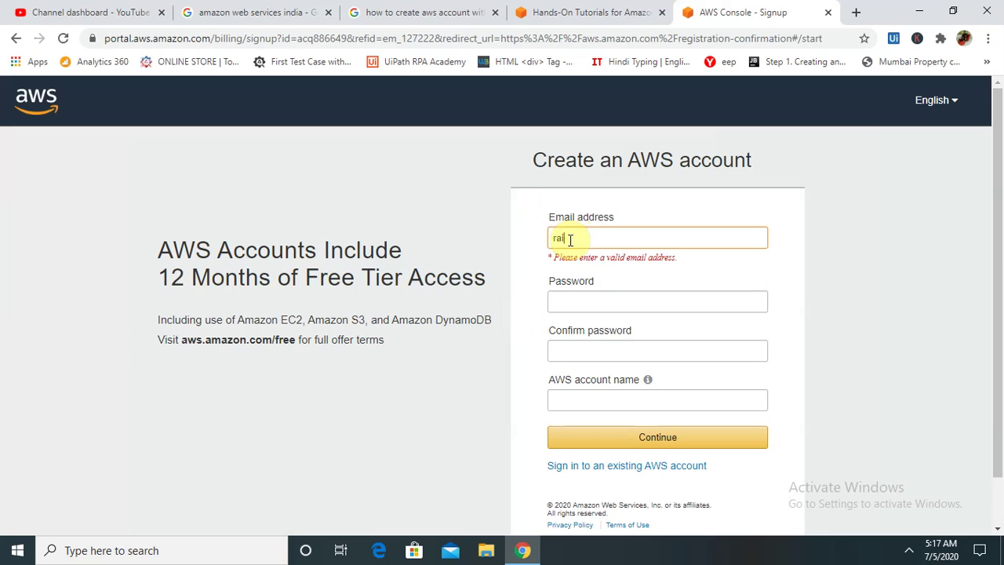
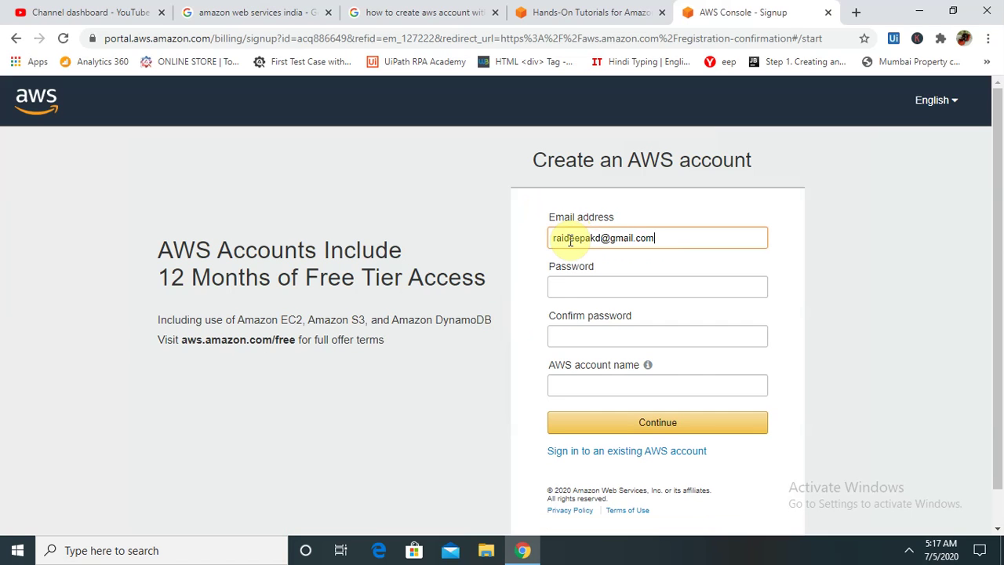
- Enter the account password and type it again in Confirm password
click(585, 286)
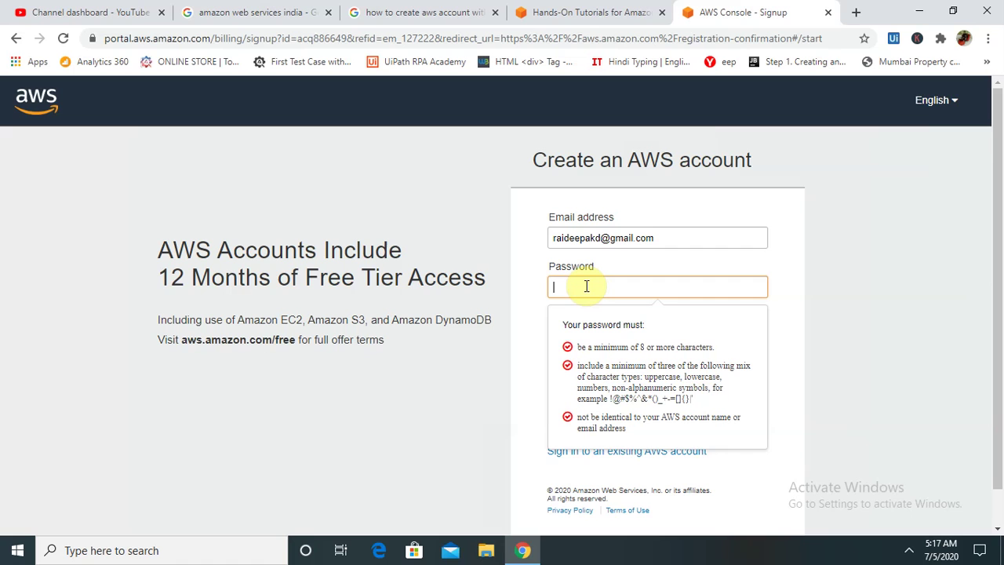
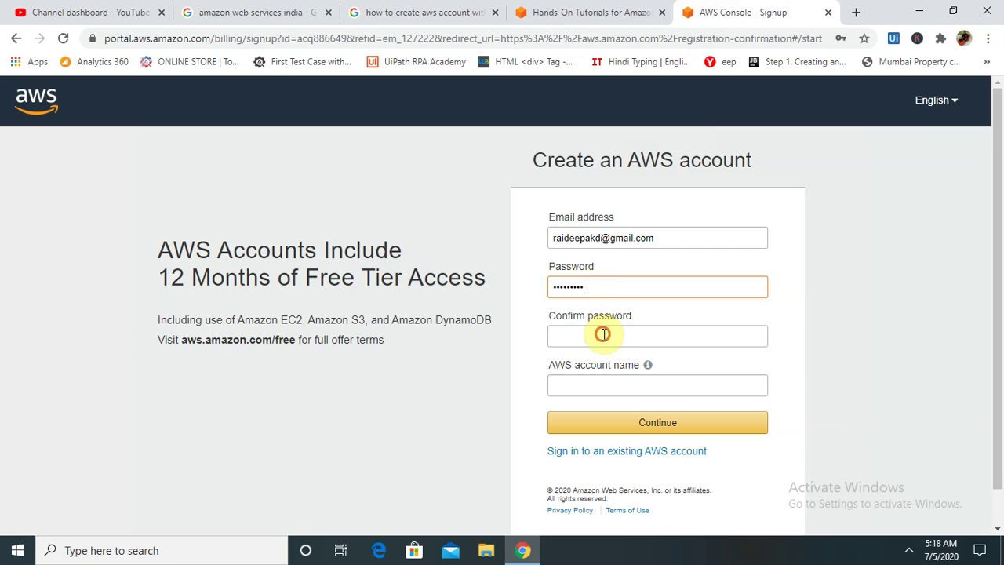
click(604, 335)
text(•••)
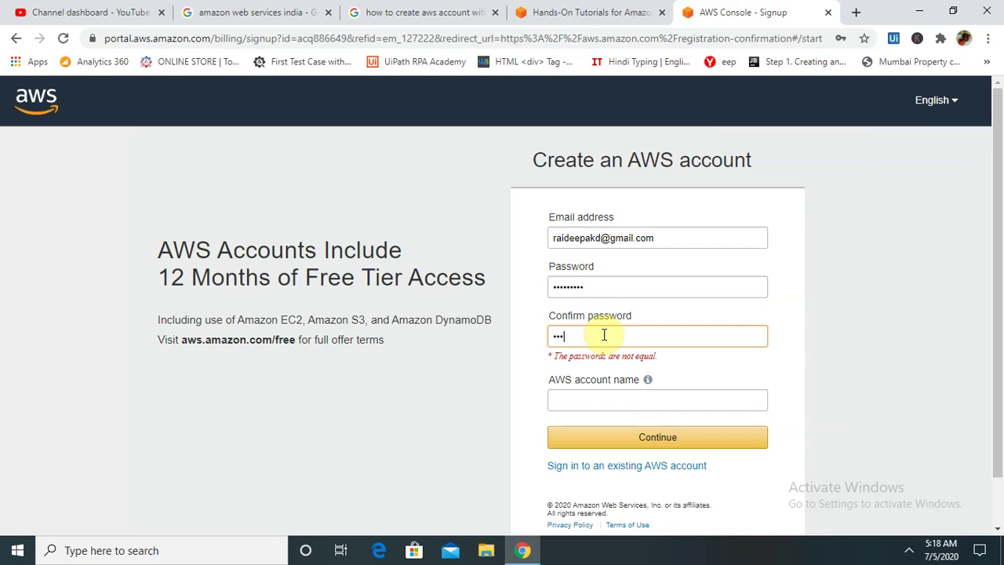
text(••••••)
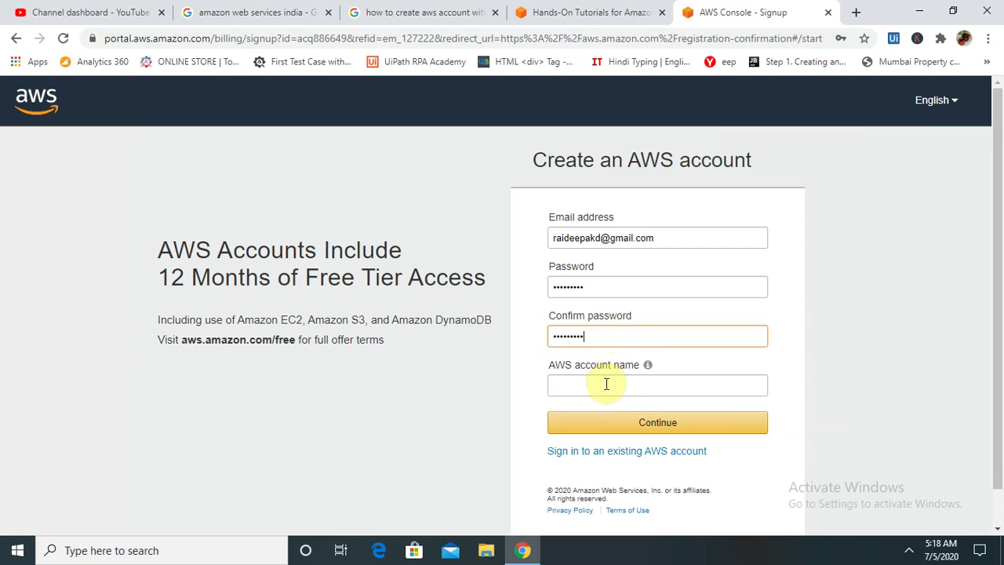
- Enter the person's name as the AWS account name and continue
click(607, 384)
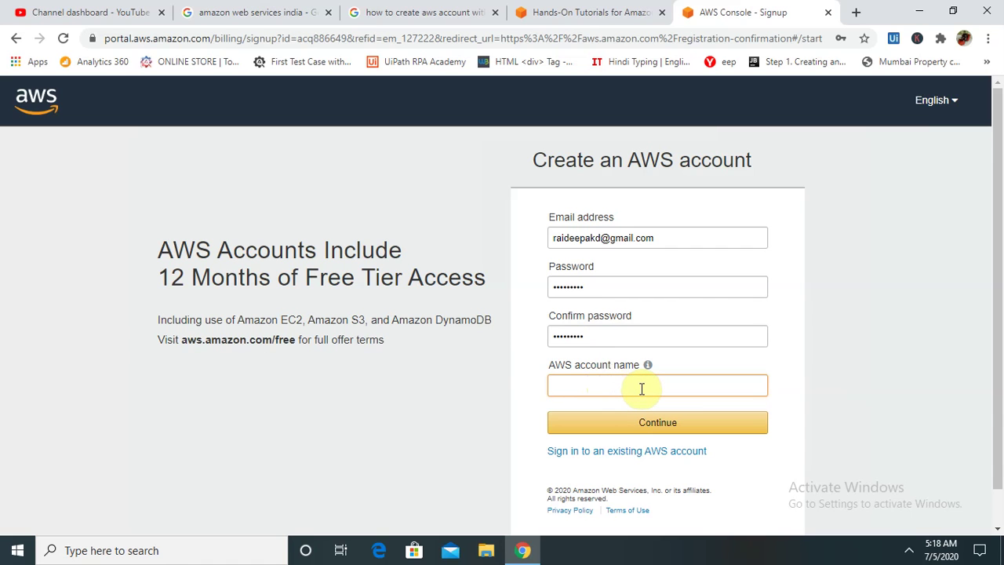
key(BackSpace)
key(BackSpace)
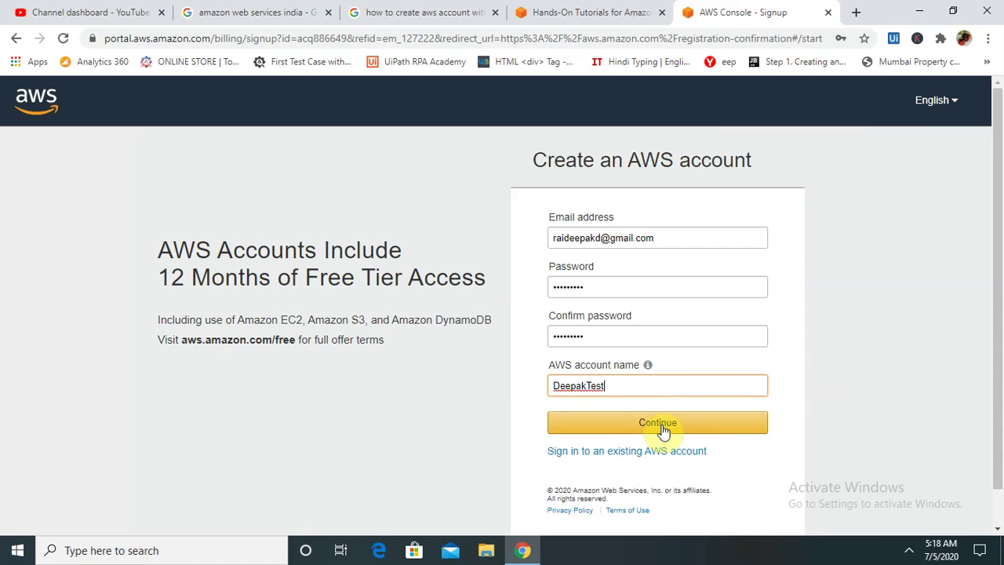
key(BackSpace)
key(BackSpace)
key(BackSpace)
key(BackSpace)
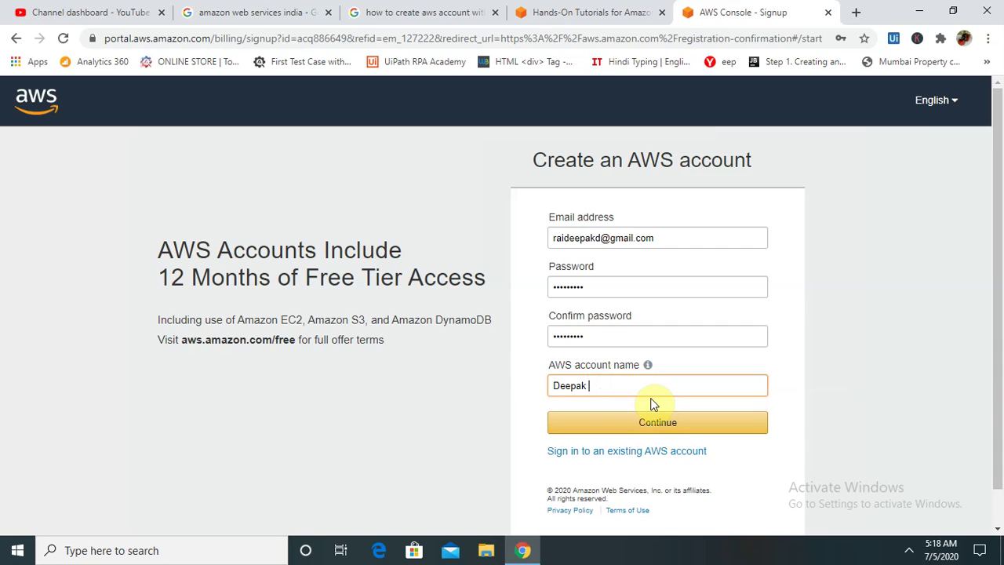
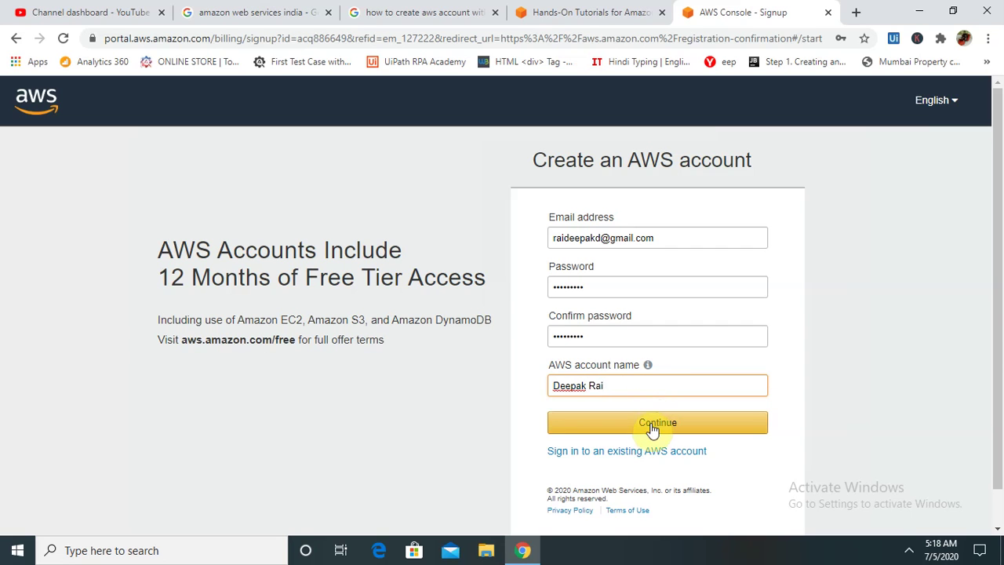
click(652, 430)
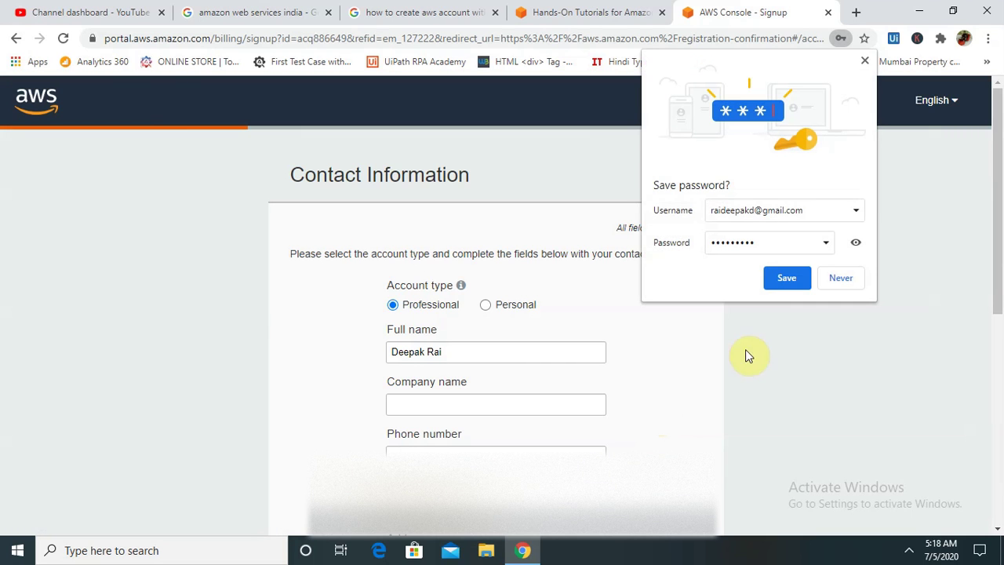
- Decline Chrome's offer to save the password
click(840, 275)
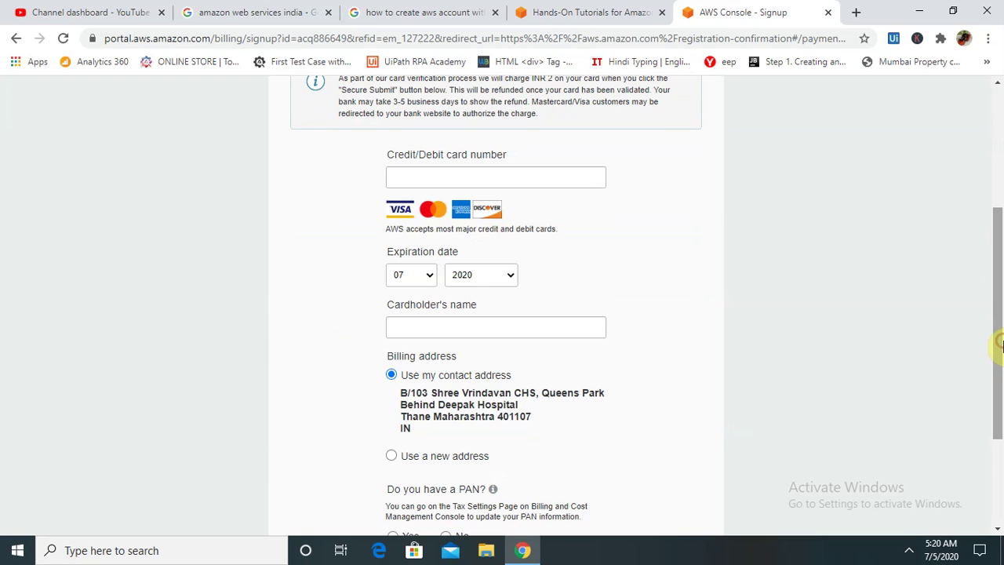
- Pause and resume the FlashBack screen recording from its tray icon around the payment step
drag(1001, 345, 1001, 368)
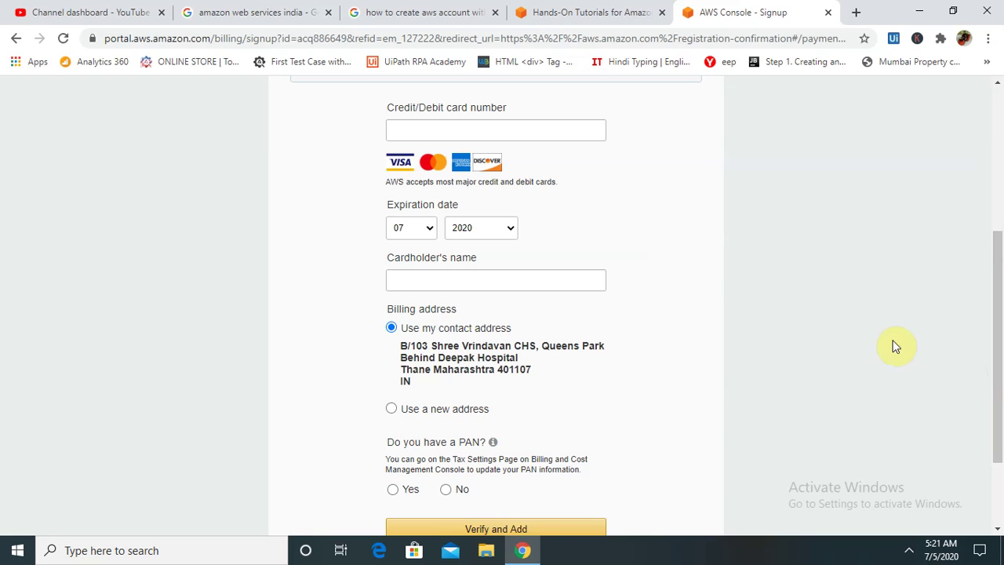
mouse_move(1001, 352)
mouse_down()
mouse_move(1000, 400)
mouse_move(1000, 298)
mouse_move(1000, 351)
mouse_up()
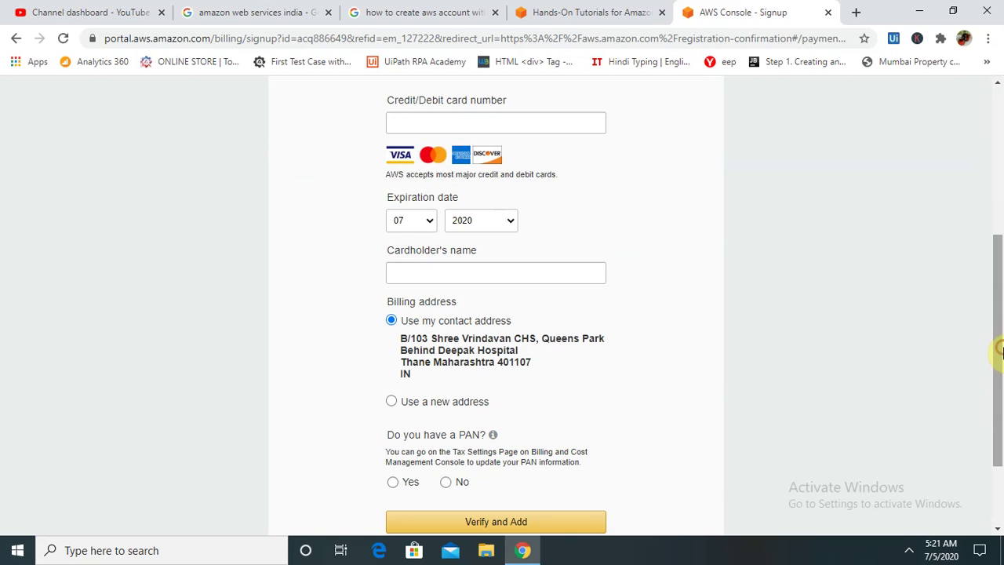
click(908, 550)
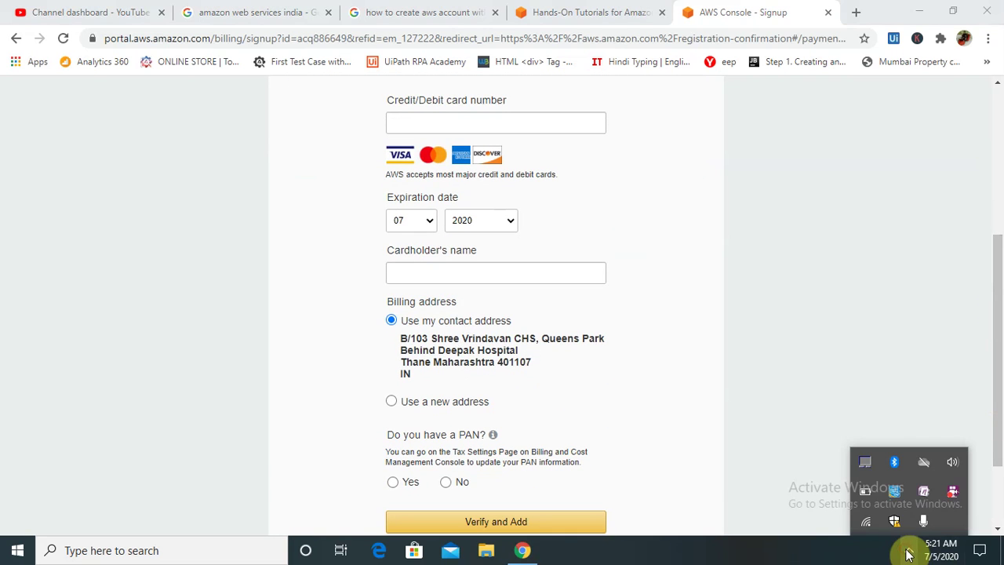
right_click(953, 490)
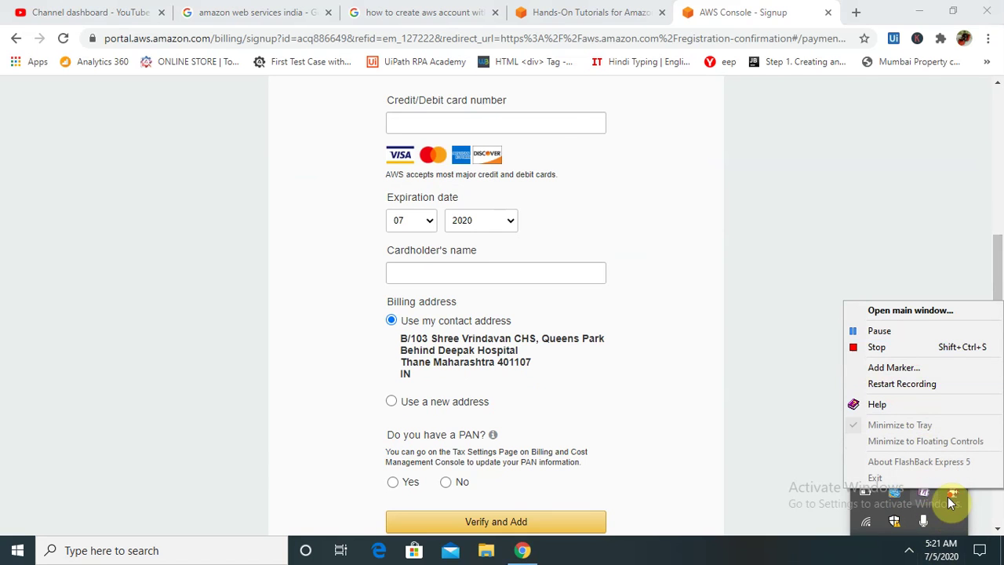
click(948, 497)
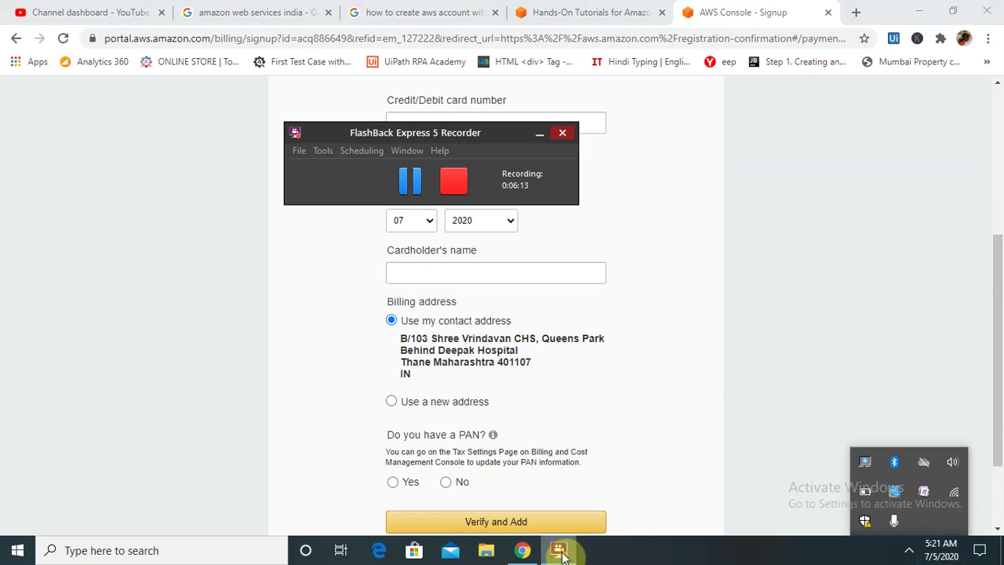
click(408, 168)
click(411, 179)
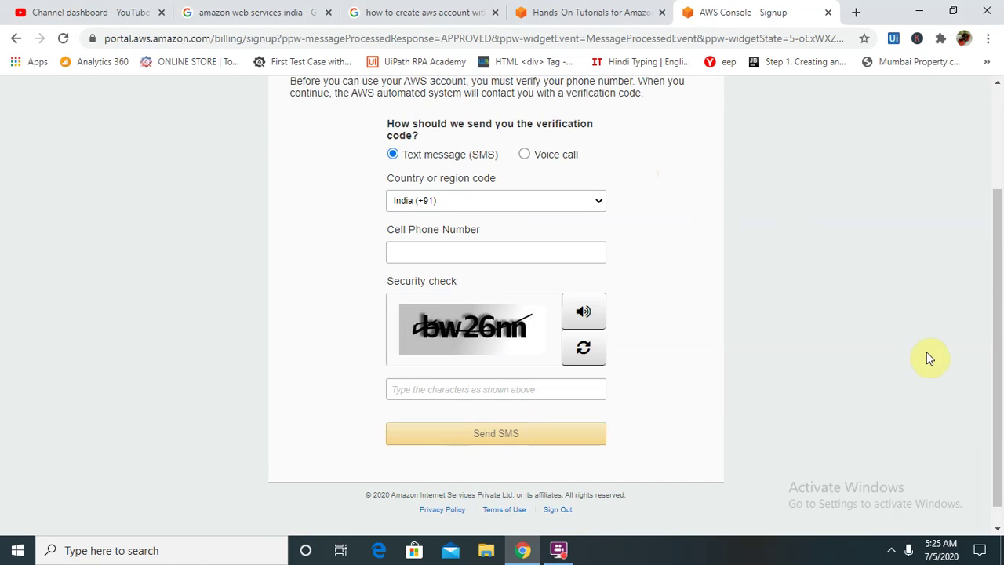
- Enter the cell phone number, dismissing the saved-number suggestion
drag(996, 355, 1002, 312)
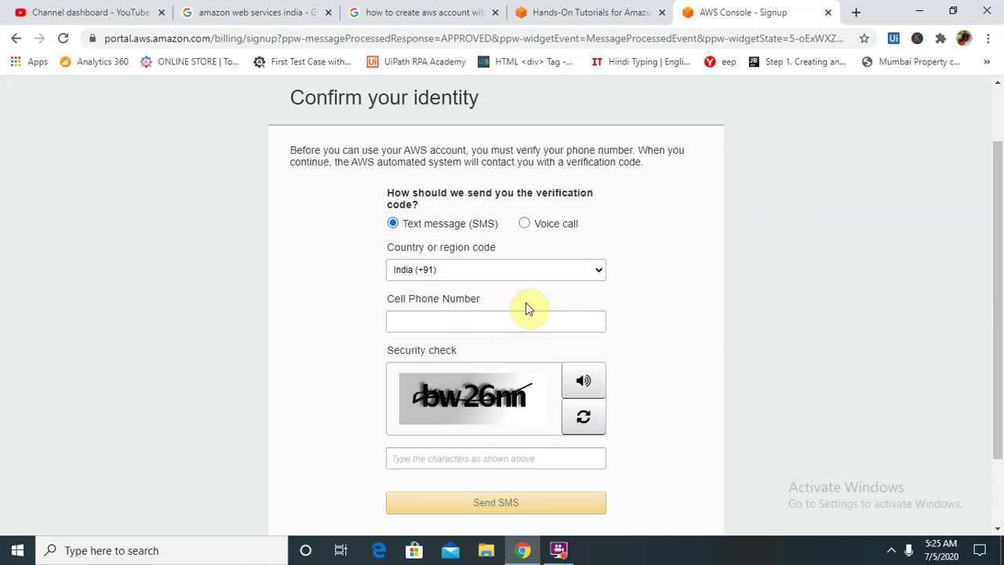
click(497, 323)
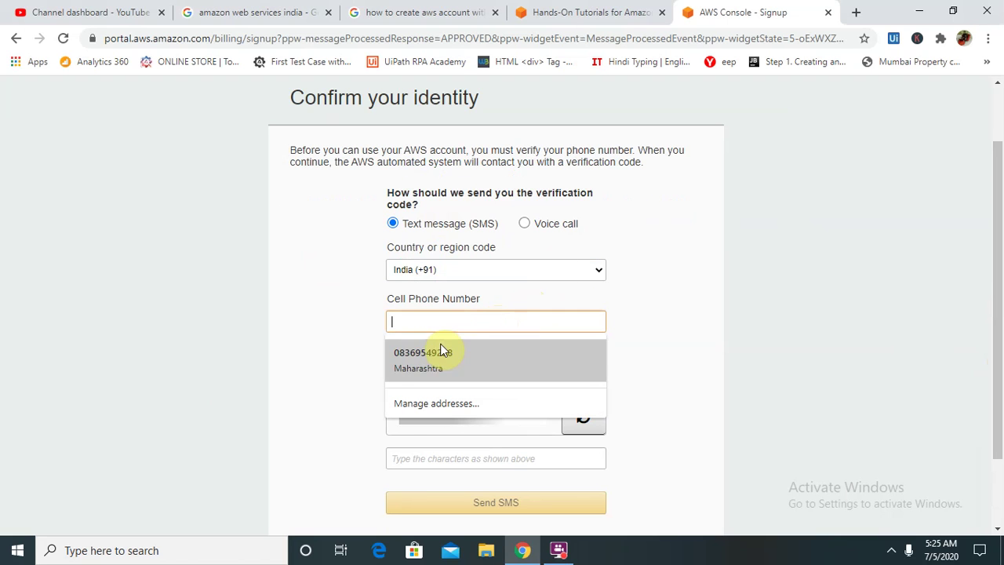
click(604, 302)
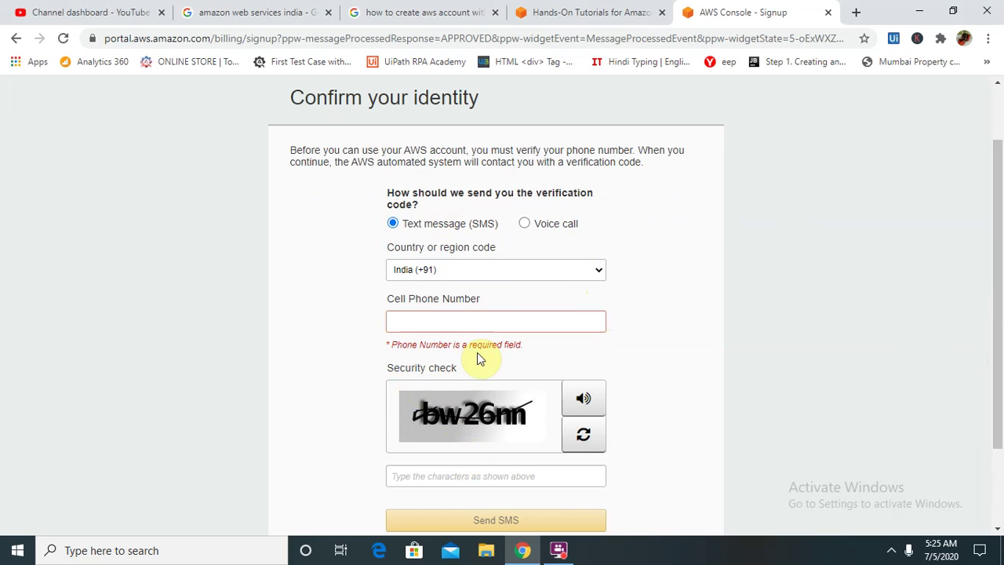
drag(995, 284, 1001, 343)
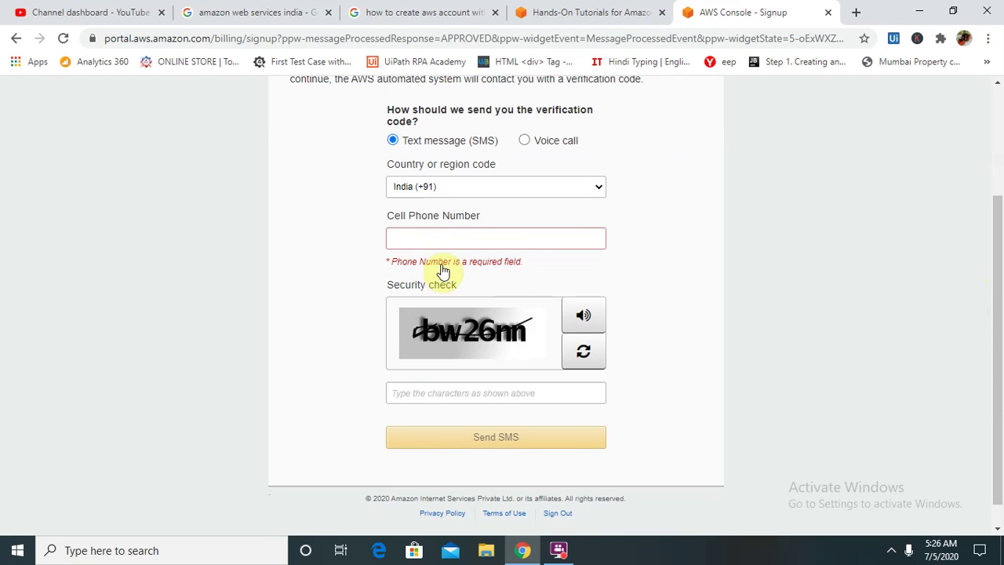
click(433, 242)
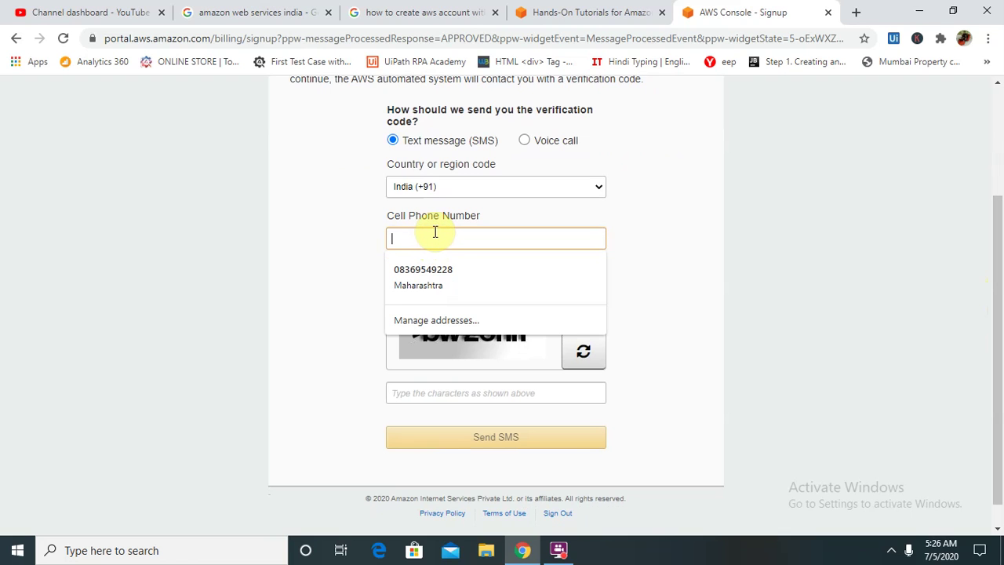
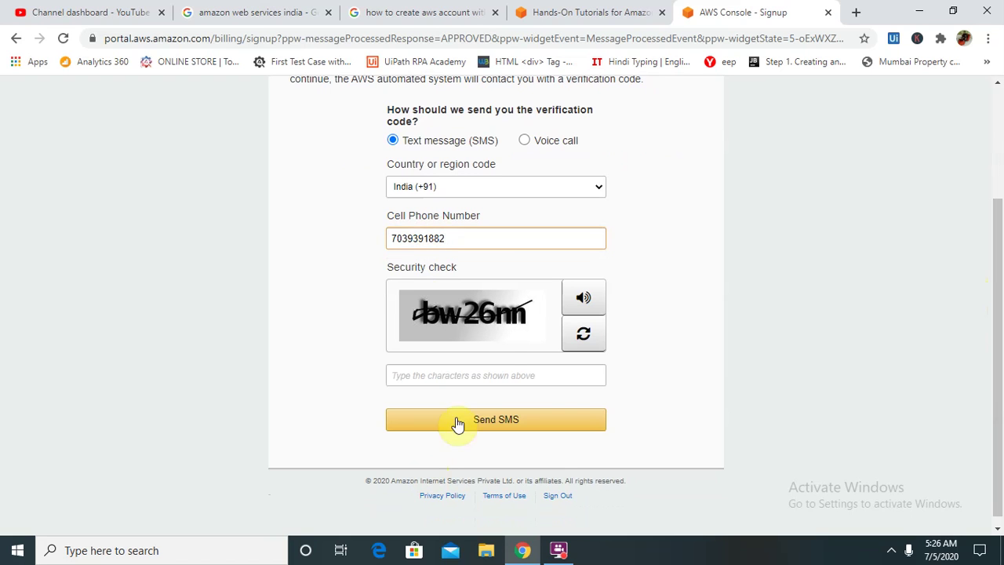
- Fill in the security check characters and request the SMS verification code
click(498, 374)
text(bw26nn)
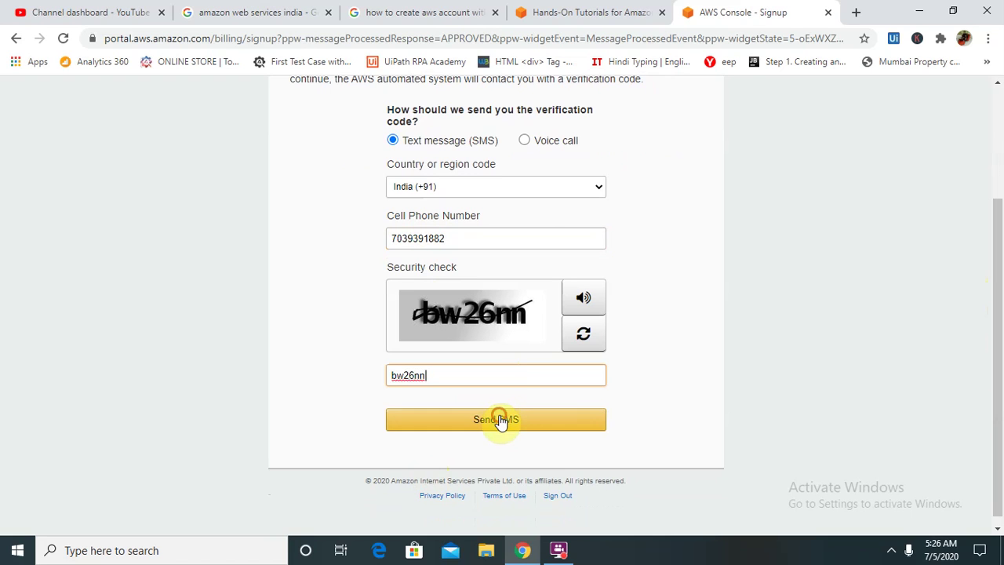
click(501, 420)
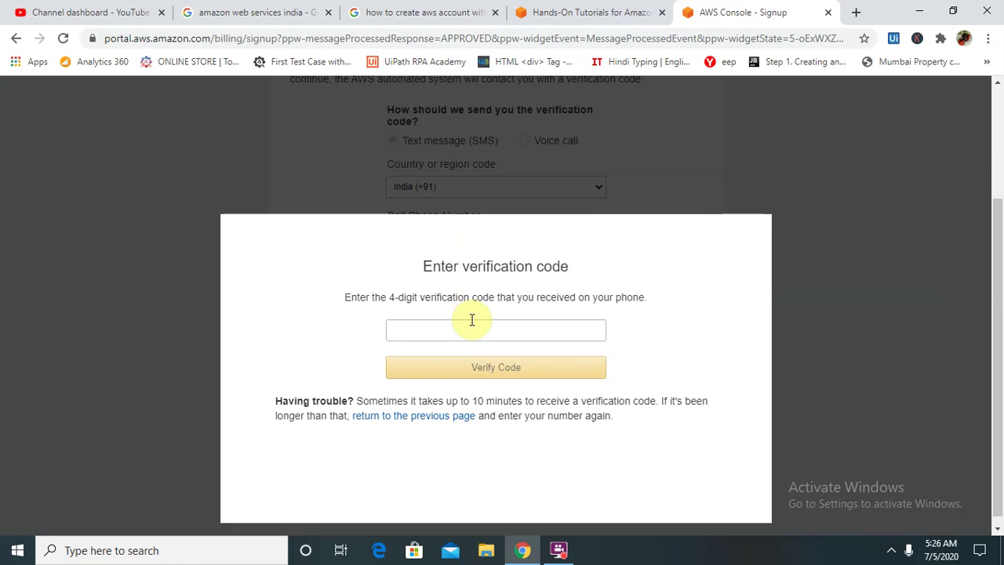
- Enter the SMS verification code after dismissing the autofill suggestion
click(470, 322)
click(405, 295)
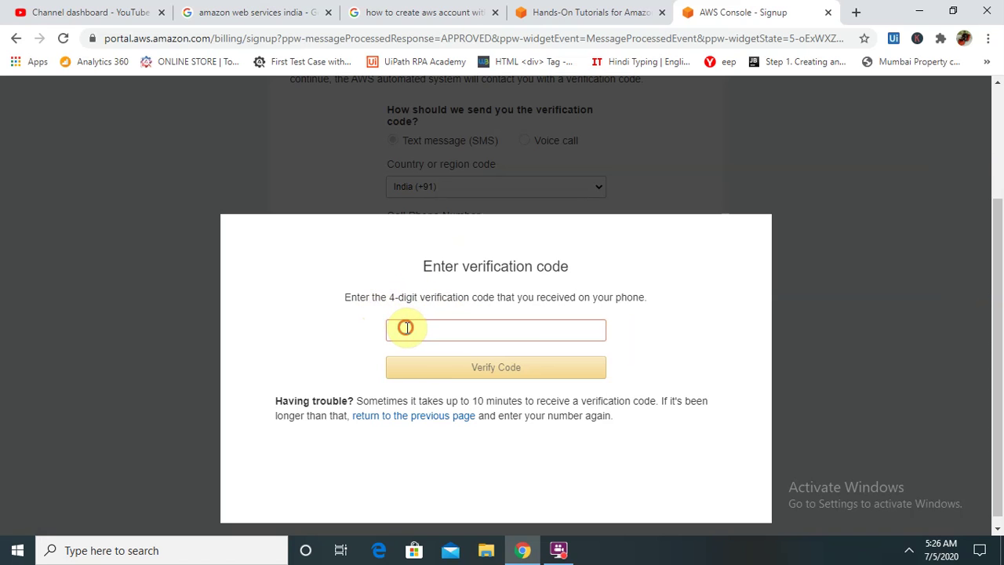
click(406, 327)
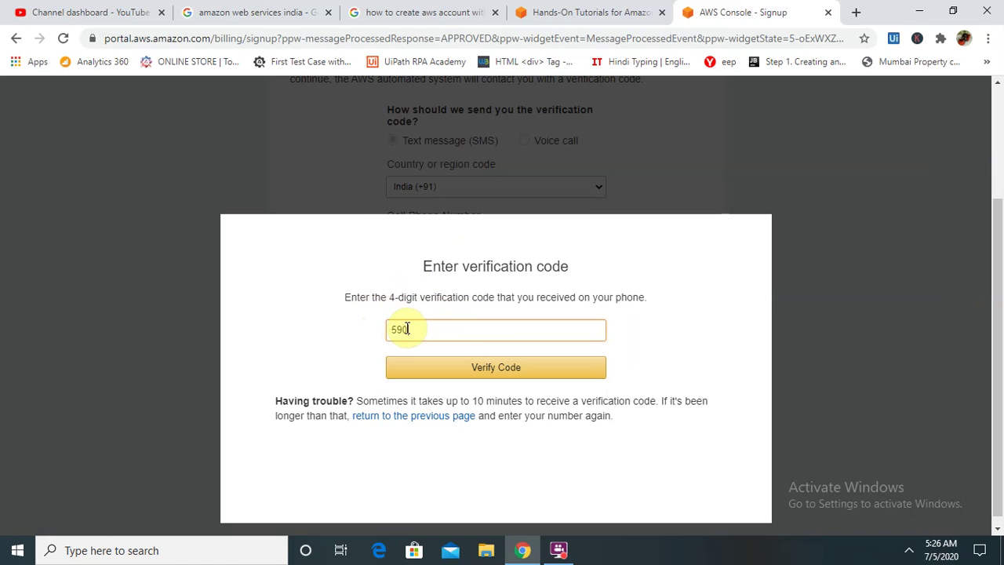
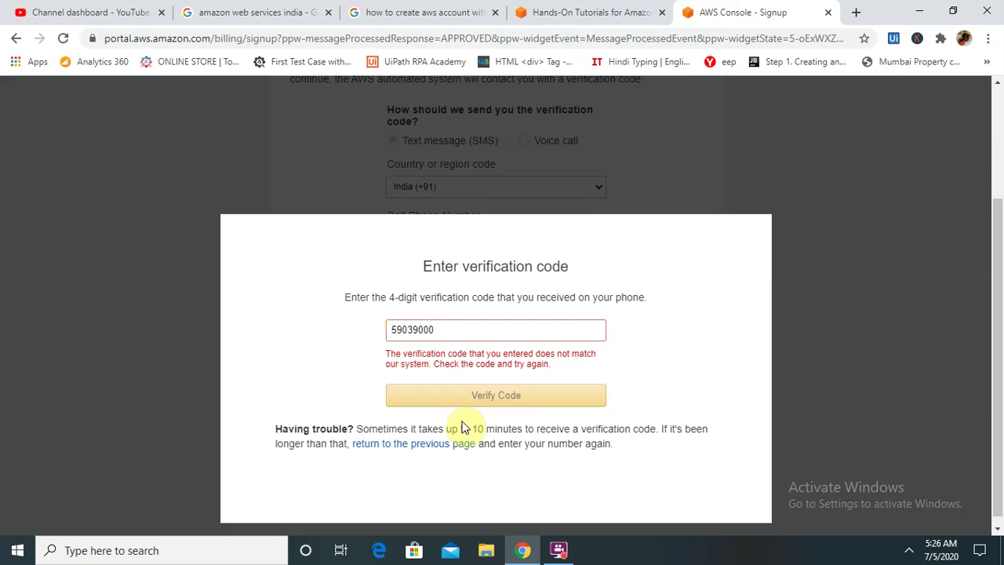
- Replace the rejected code with the correct 4-digit code and verify it
click(474, 338)
key(ctrl+a)
key(BackSpace)
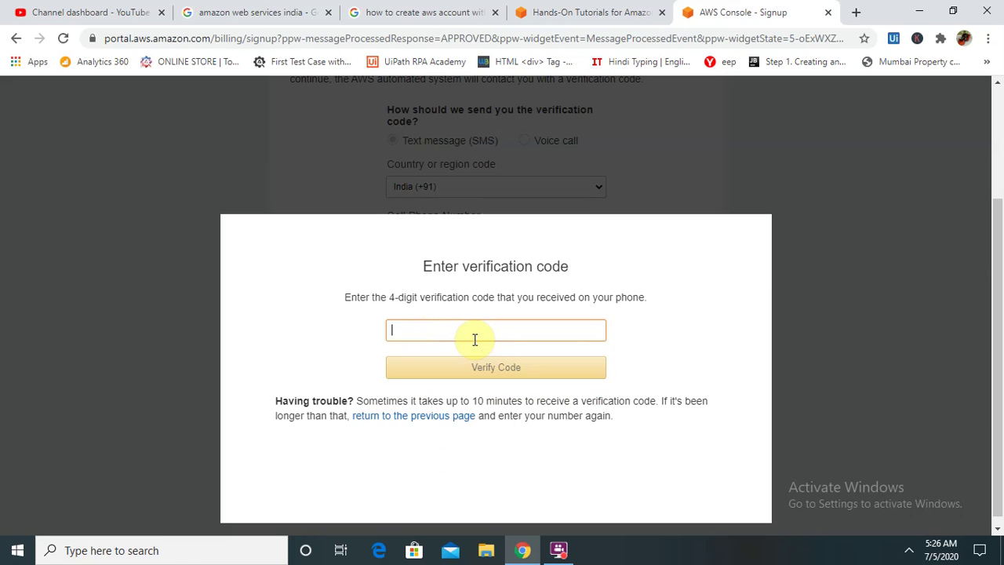
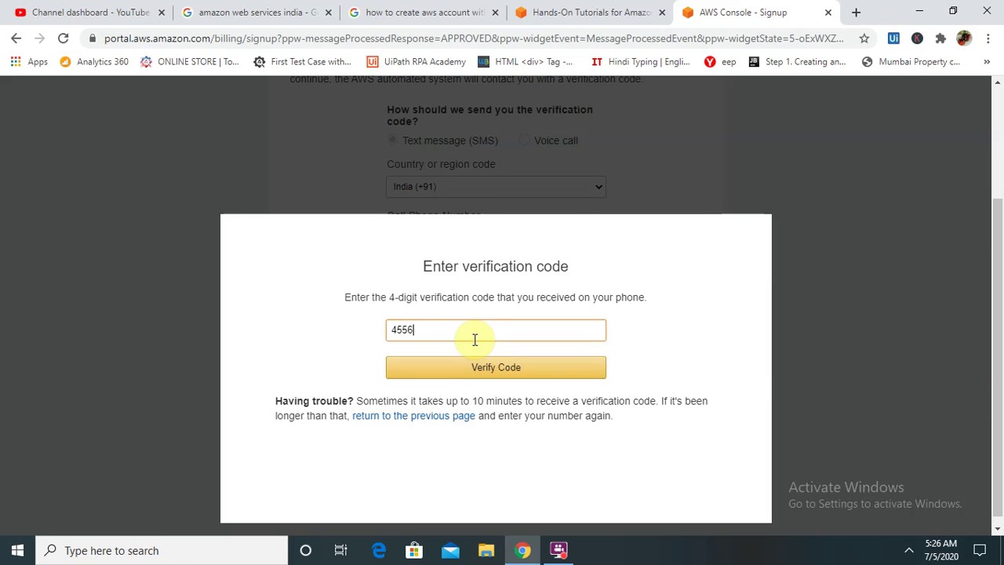
click(473, 373)
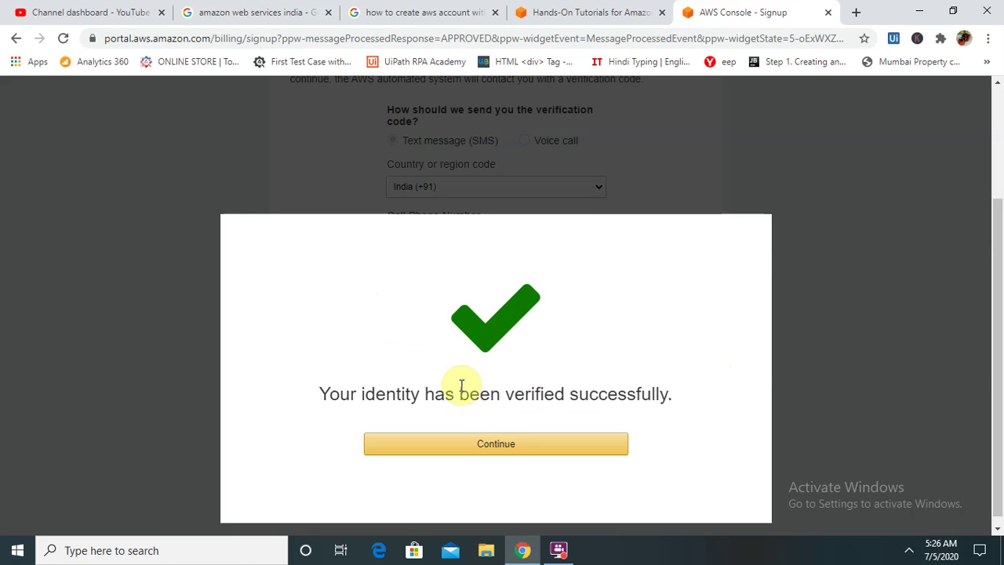
- Go to the support plan choice and highlight the Basic and Developer Plan benefits
click(506, 448)
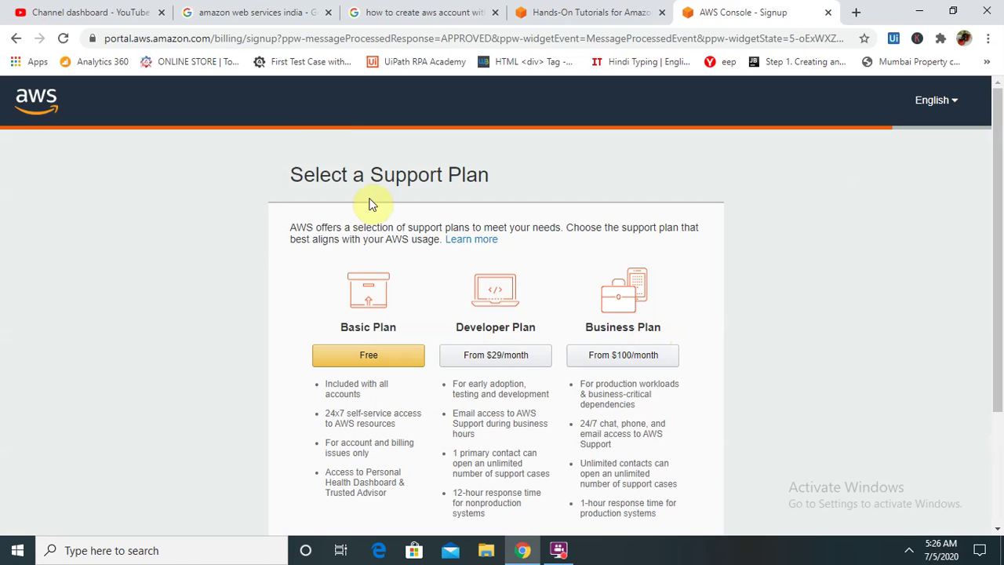
drag(1000, 202, 1000, 291)
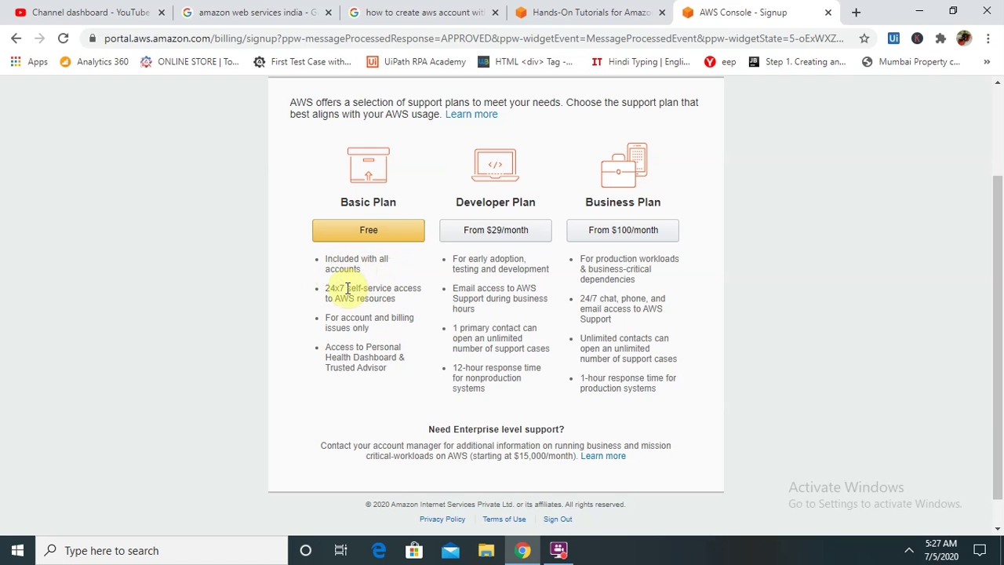
drag(328, 290, 408, 300)
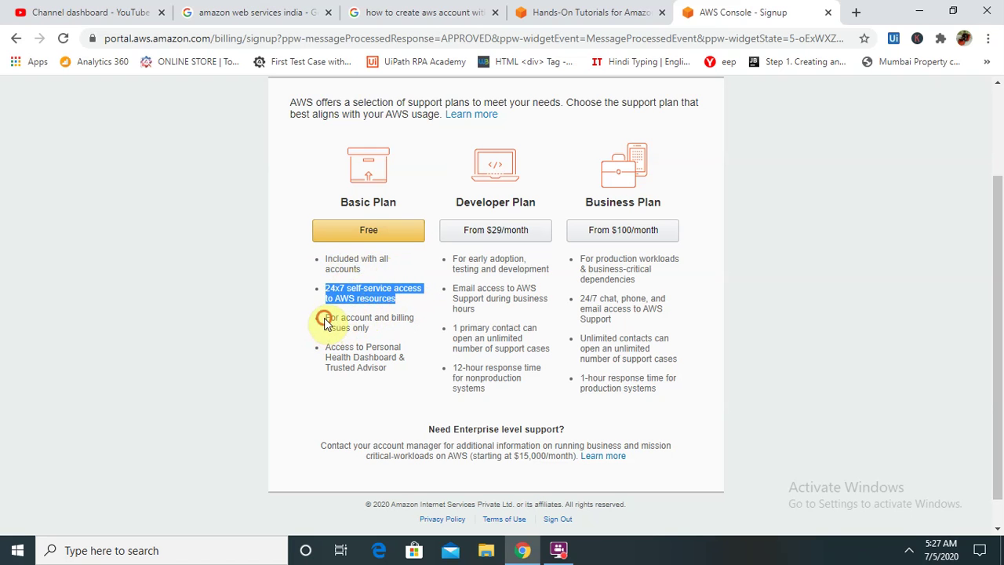
drag(324, 321, 379, 331)
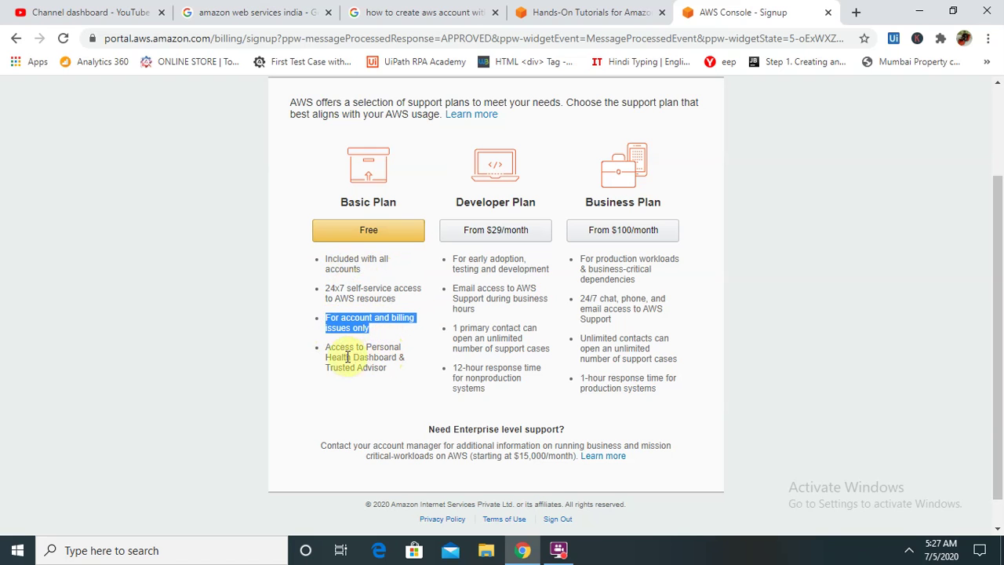
drag(322, 348, 392, 371)
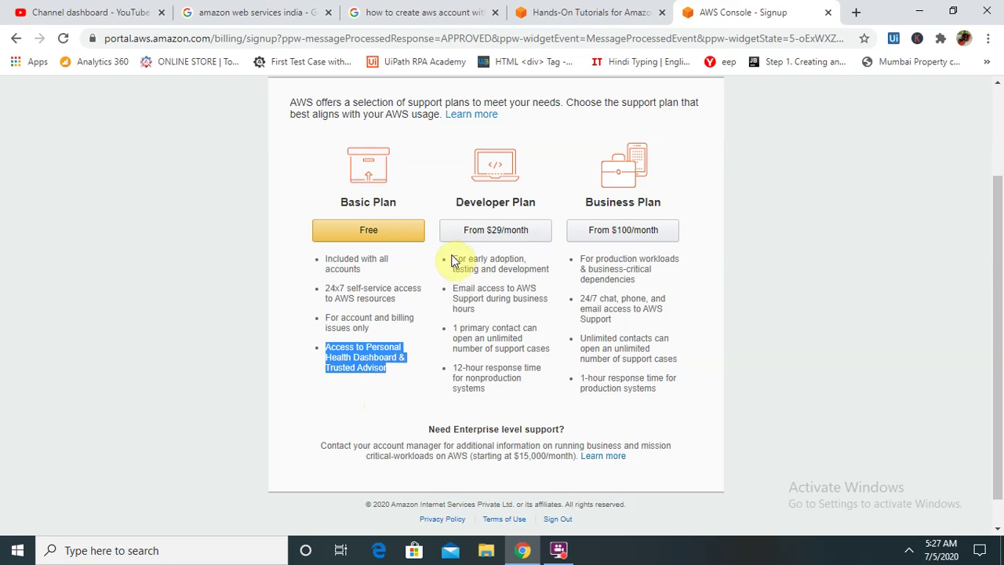
drag(451, 261, 515, 392)
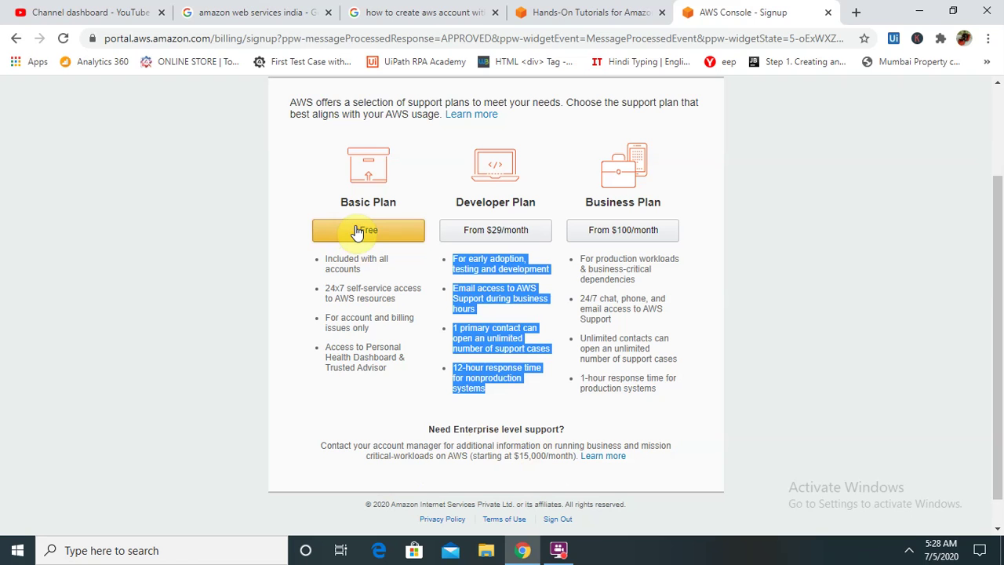
- Choose a support plan, then set 'My role is' to Systems Administrator
click(496, 230)
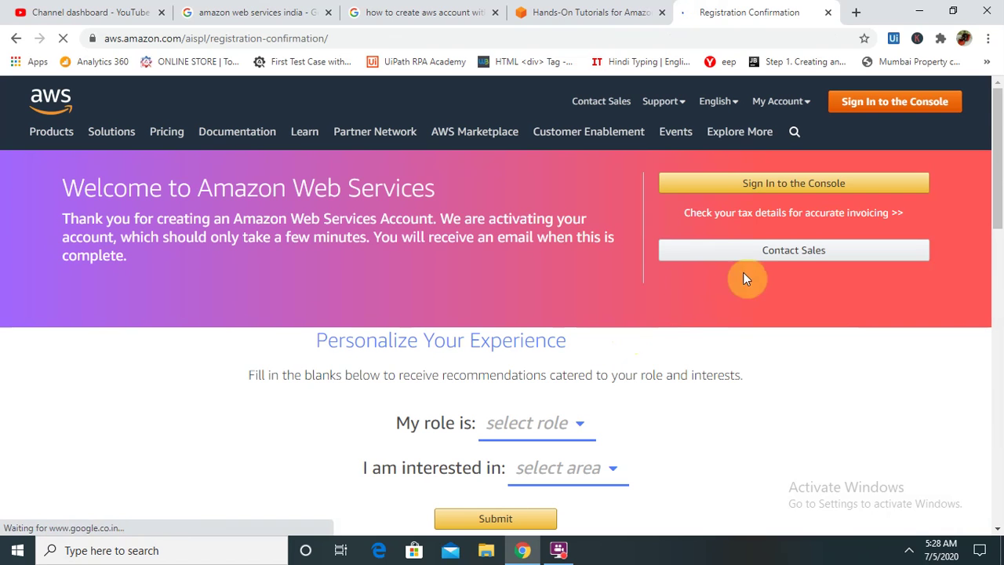
scroll(1000, 172, down, 2)
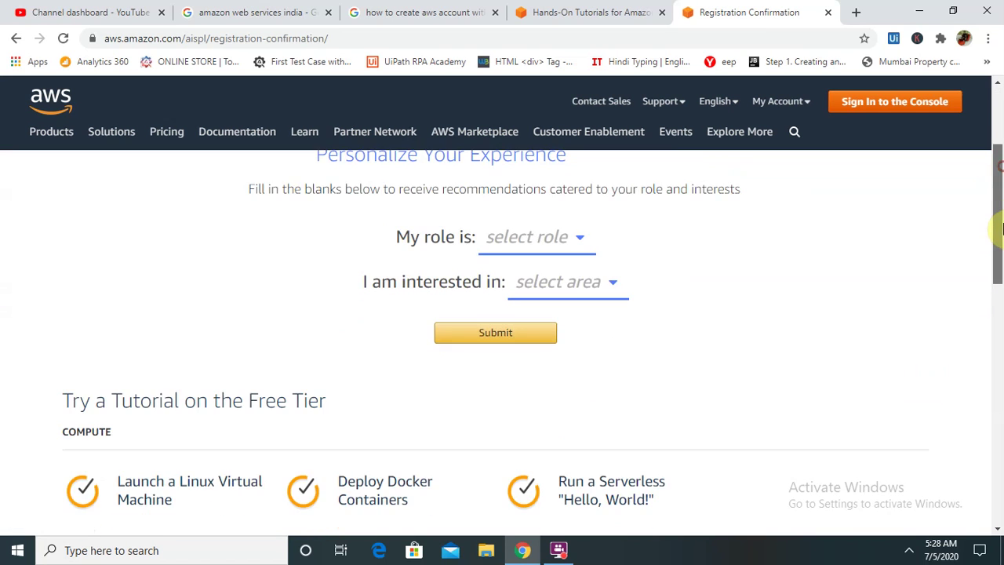
scroll(1000, 172, up, 1)
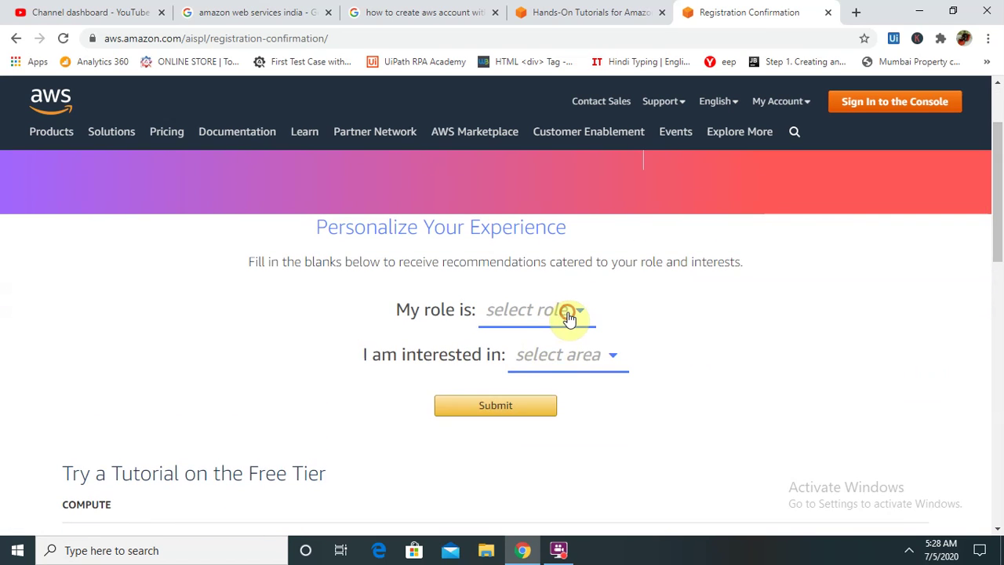
click(566, 315)
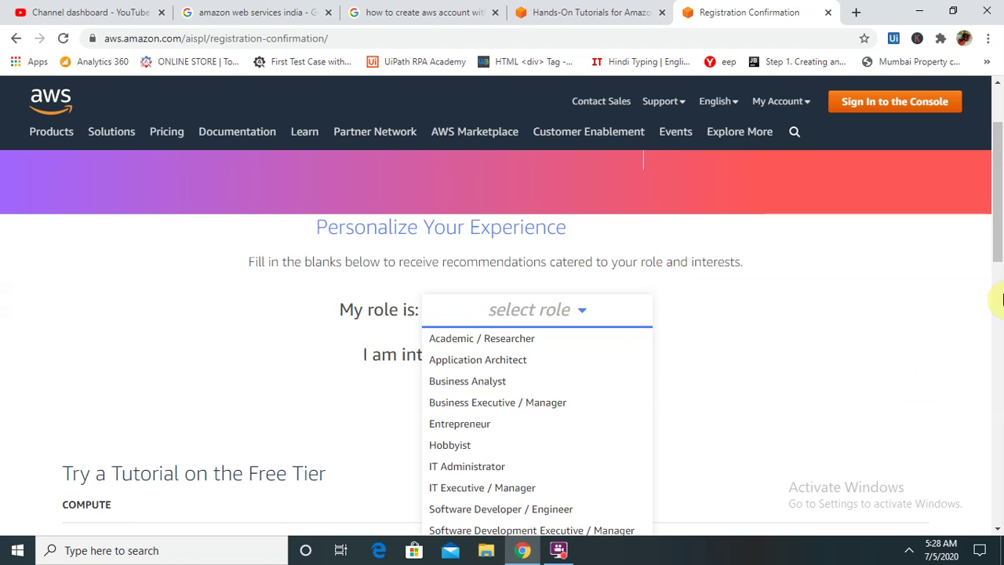
scroll(1000, 292, down, 2)
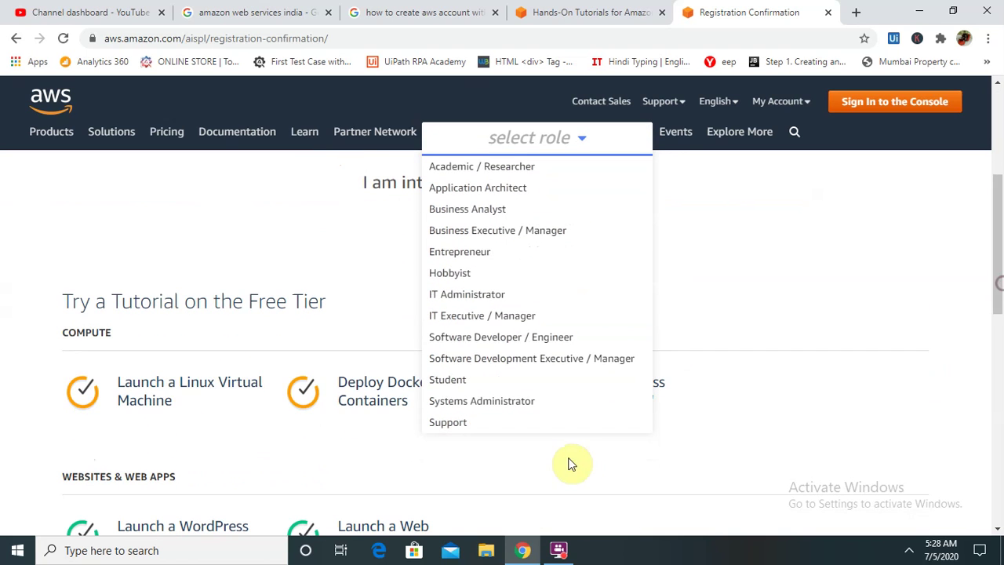
click(506, 401)
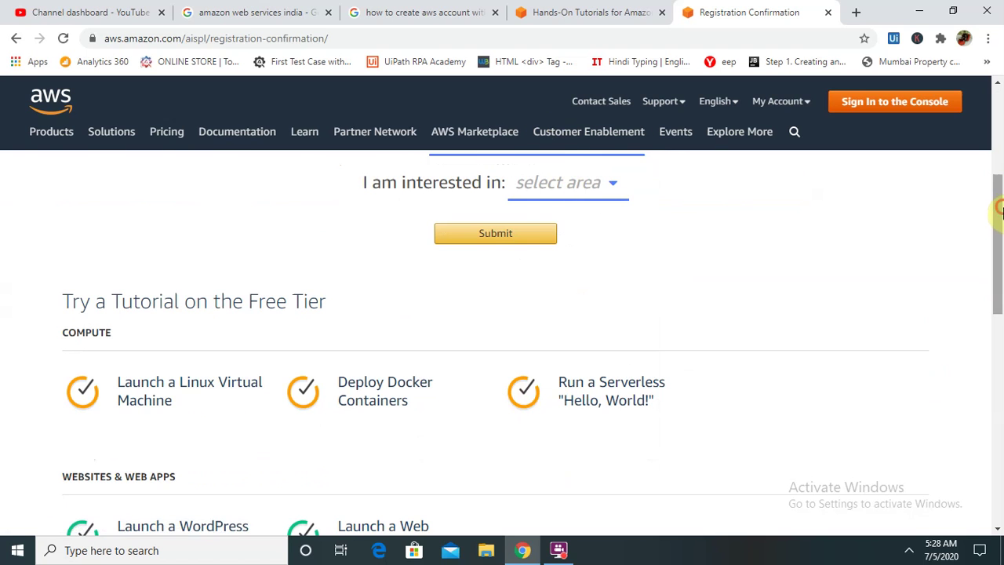
- Set 'I am interested in' to Other and submit the personalization form
drag(1000, 208, 999, 187)
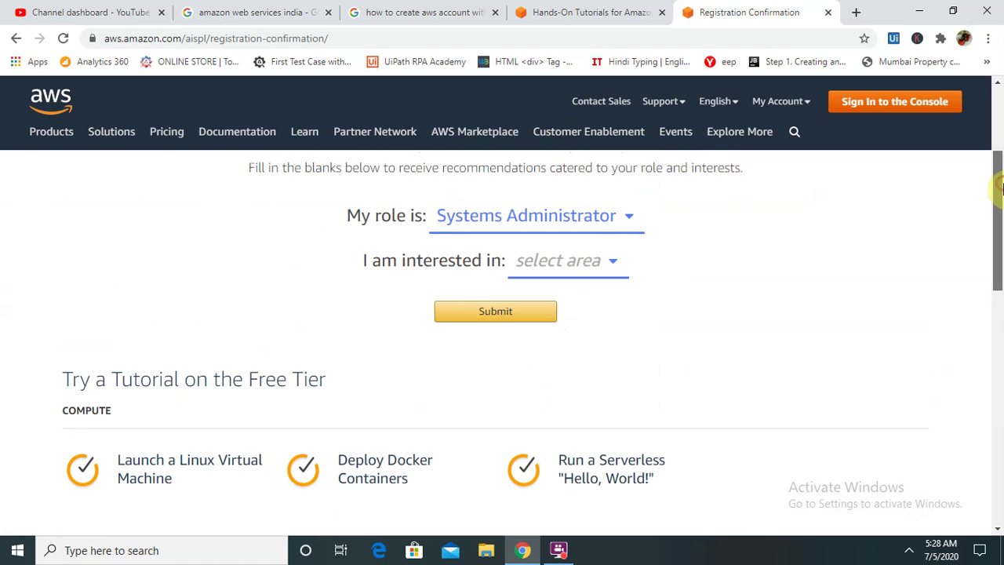
click(606, 270)
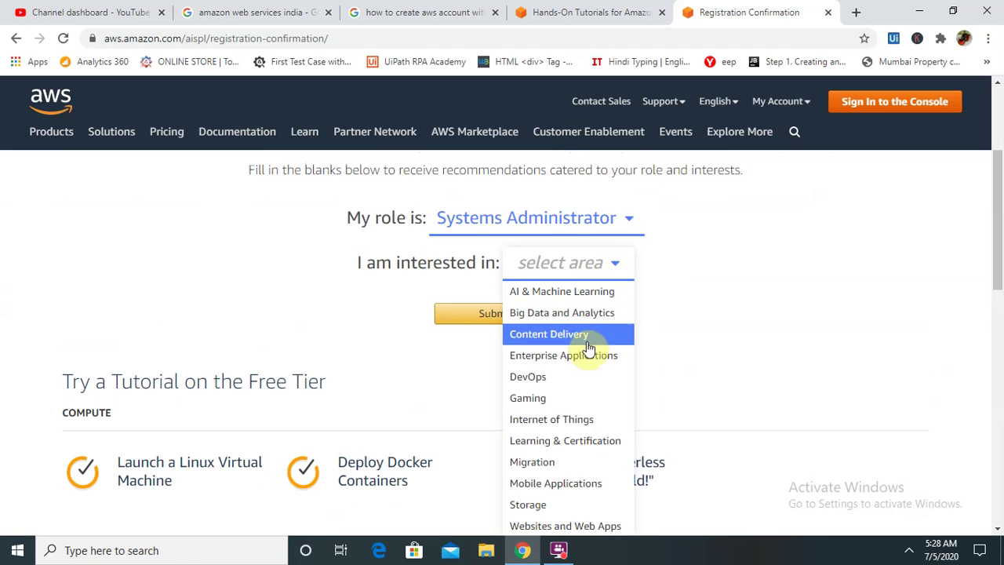
drag(999, 225, 997, 290)
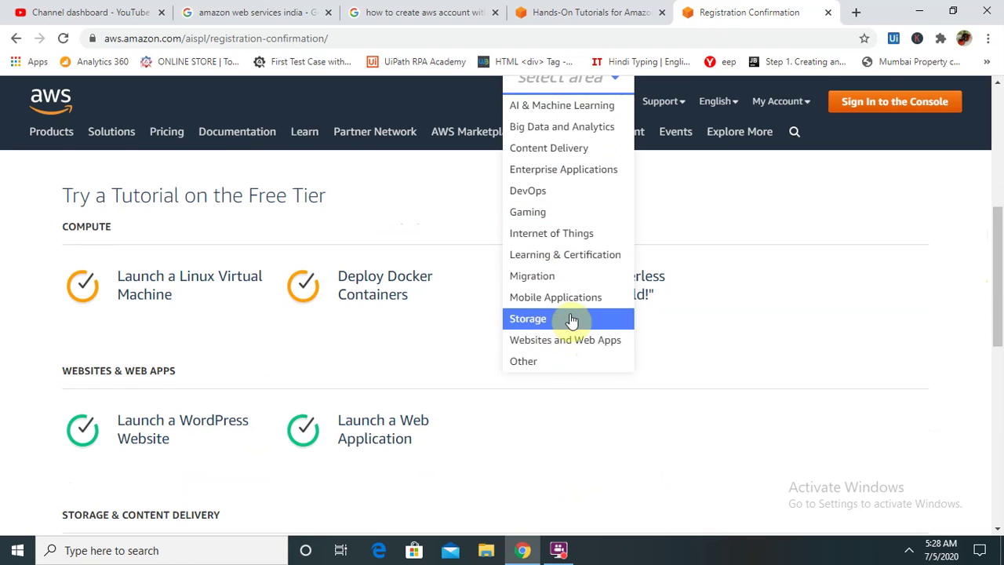
click(543, 361)
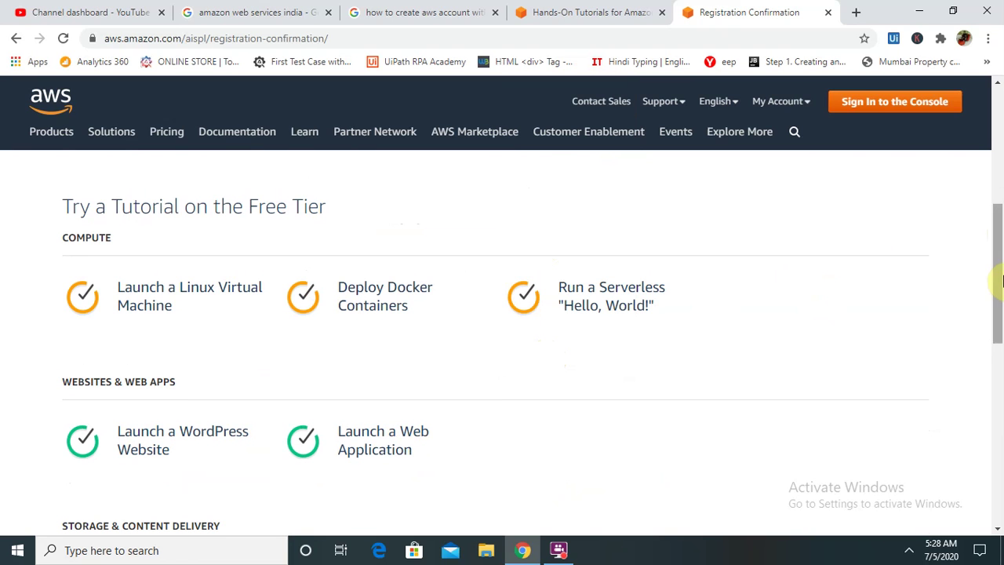
drag(997, 291, 997, 215)
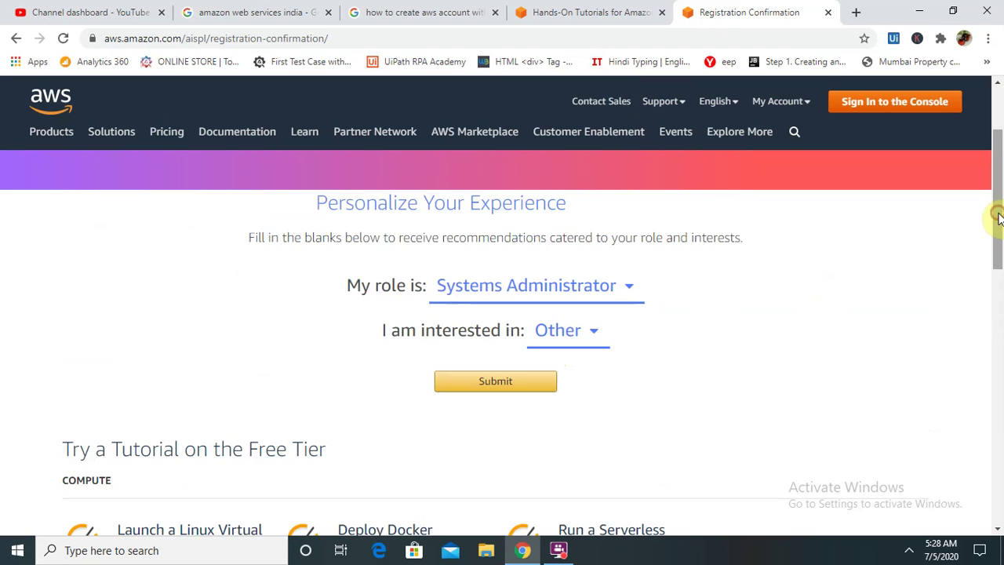
click(505, 387)
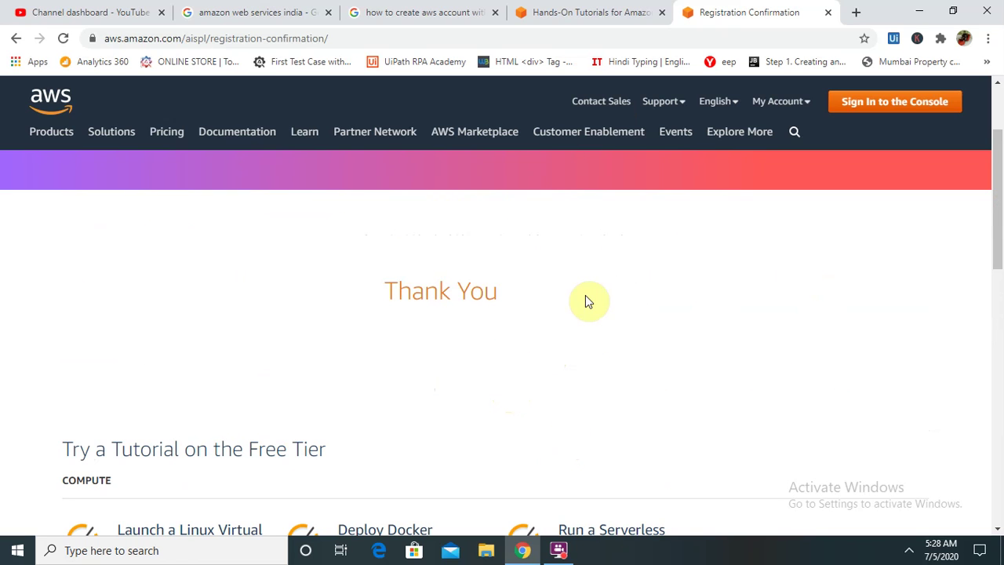
- Open and close the English language menu, then scroll through the Free Tier tutorials
click(718, 101)
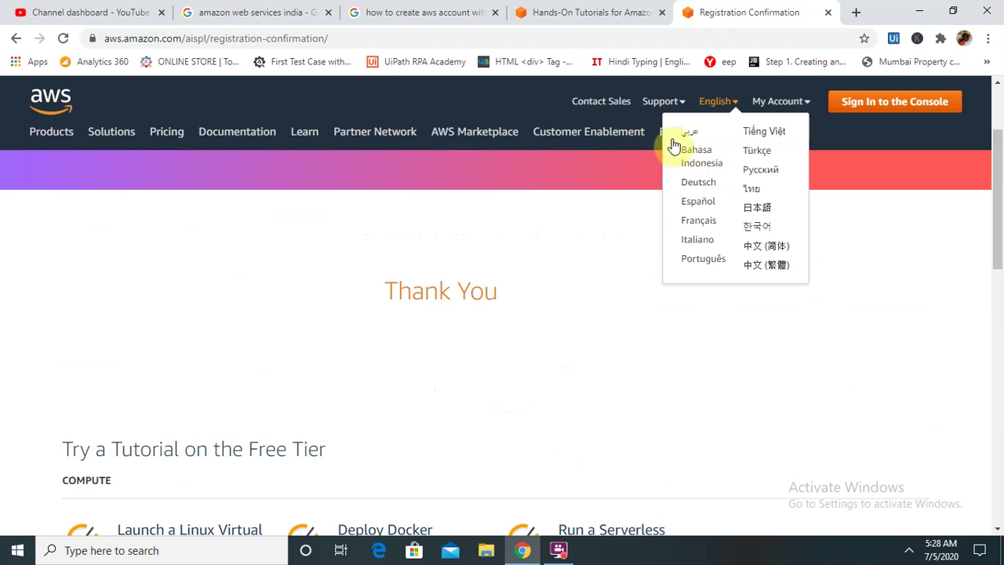
click(545, 298)
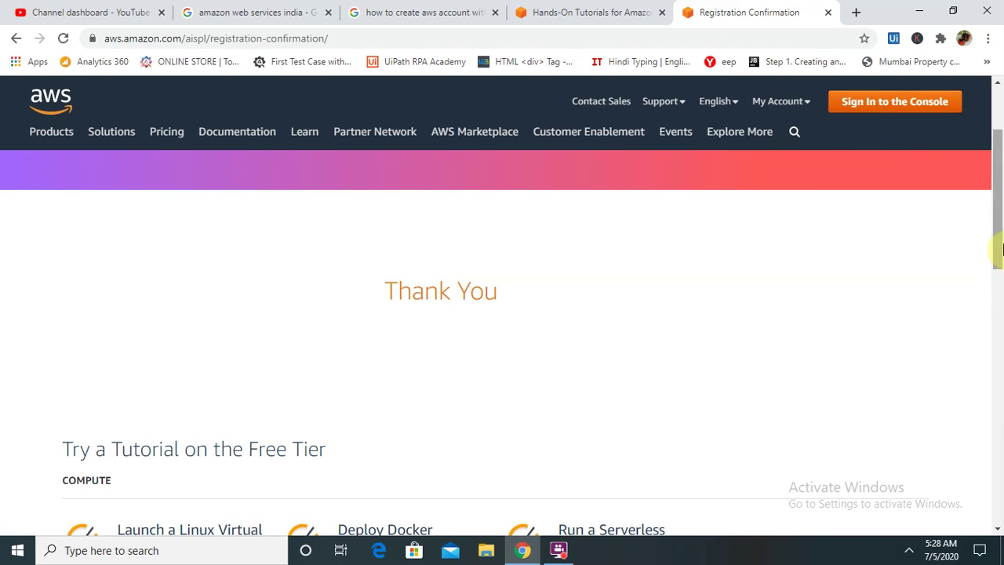
drag(1000, 248, 1001, 302)
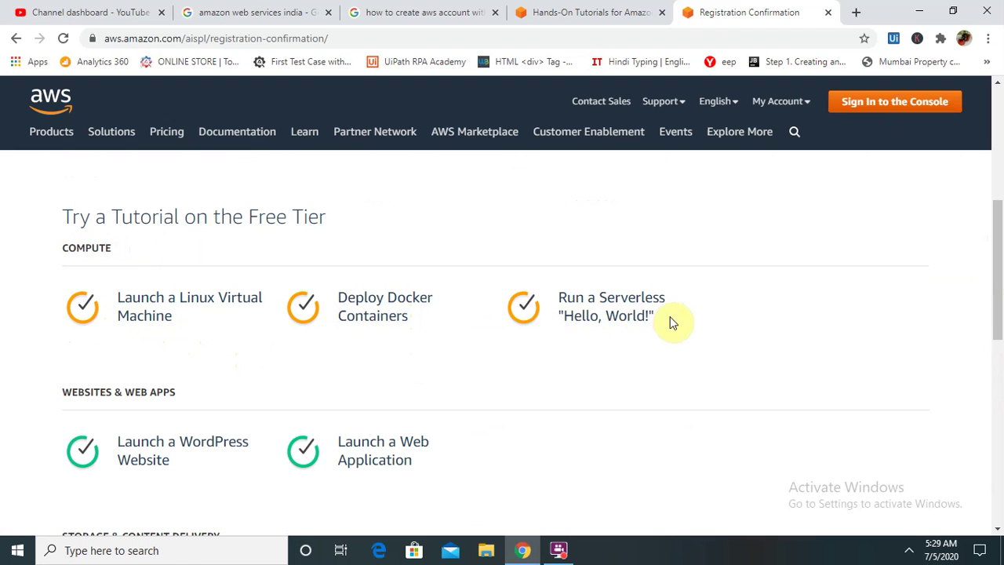
drag(998, 265, 1000, 333)
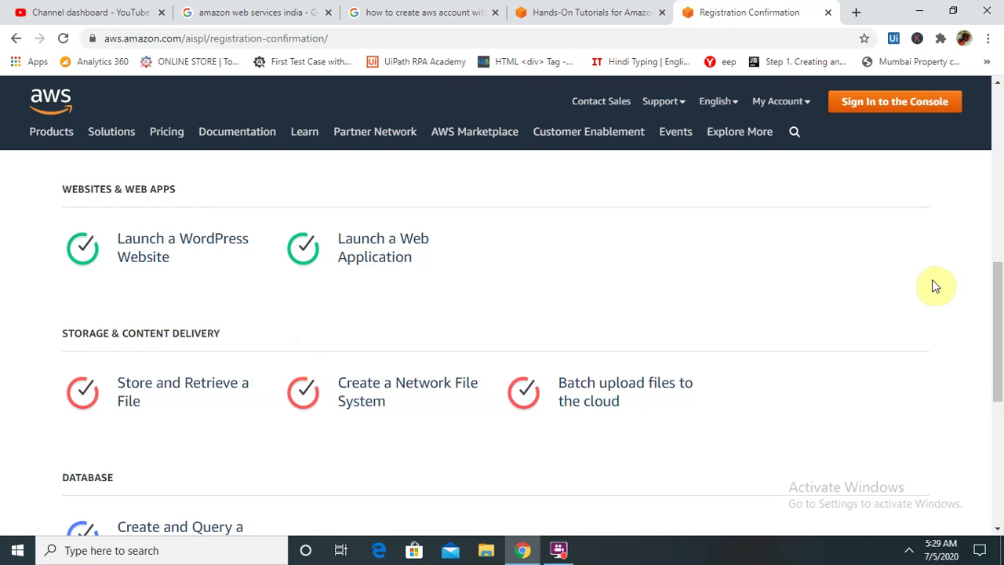
drag(998, 309, 1001, 93)
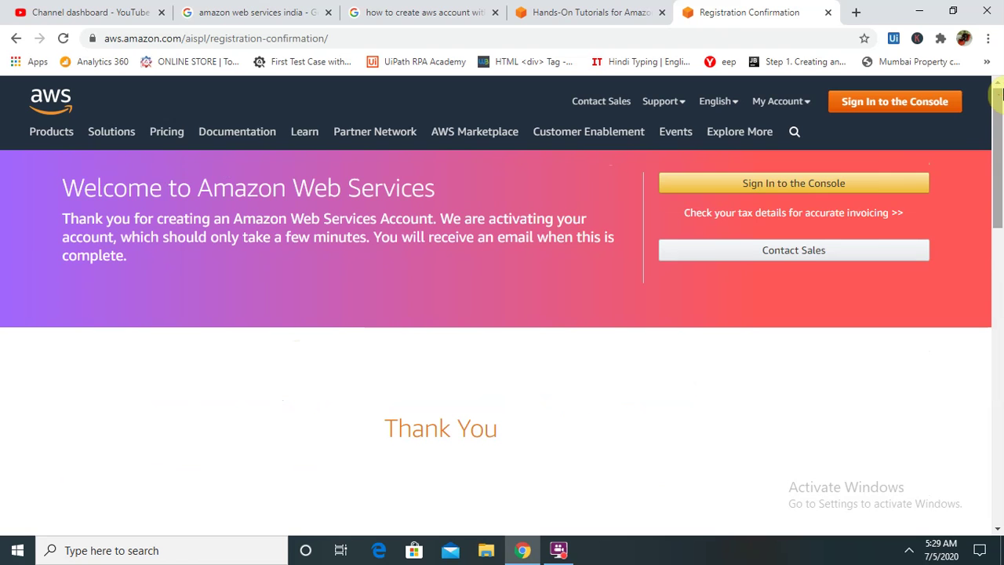
- Go to the console sign-in from the Welcome to Amazon Web Services confirmation banner
click(708, 184)
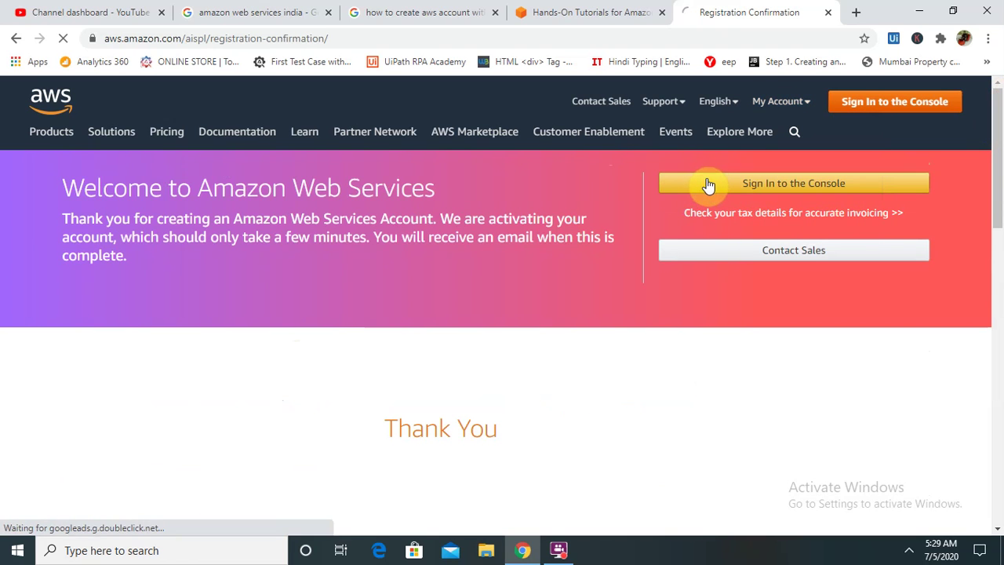